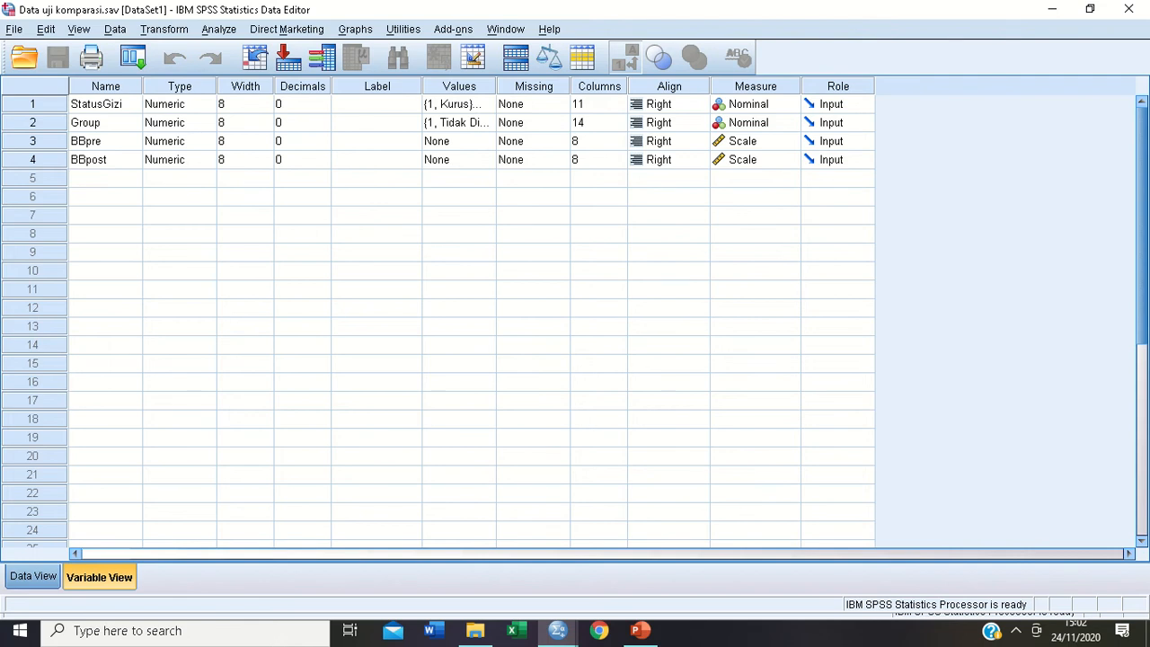
# Show the data records and highlight the StatusGizi and Group entries for all 20 cases to inspect them
pyautogui.click(33, 577)
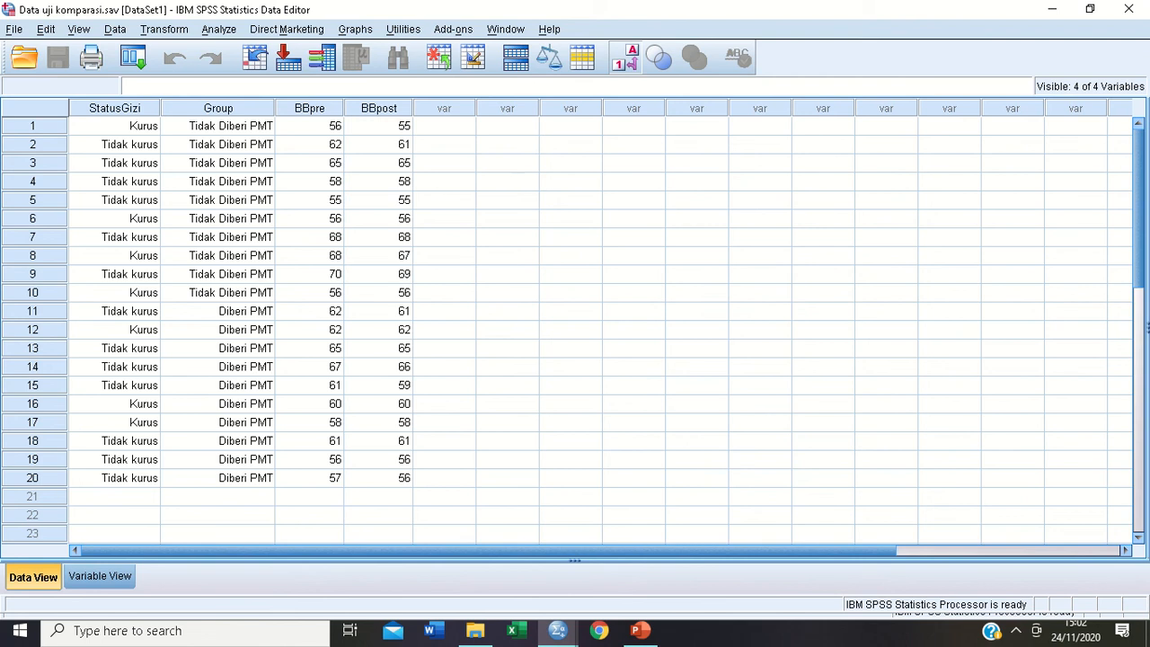
pyautogui.click(674, 42)
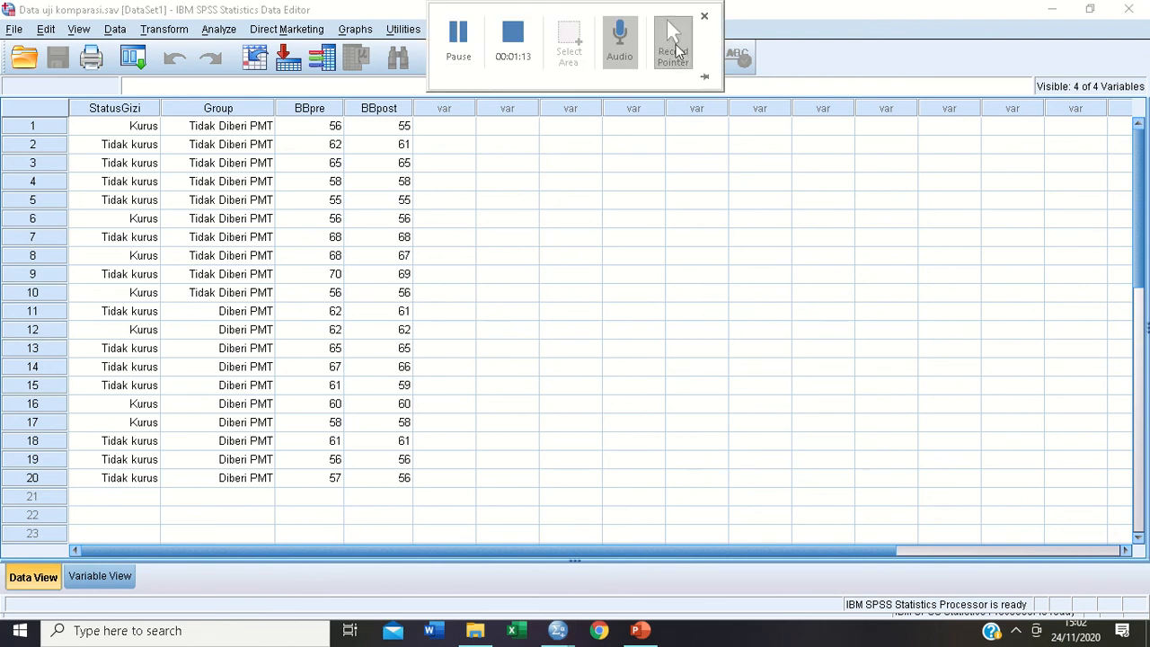
pyautogui.click(87, 127)
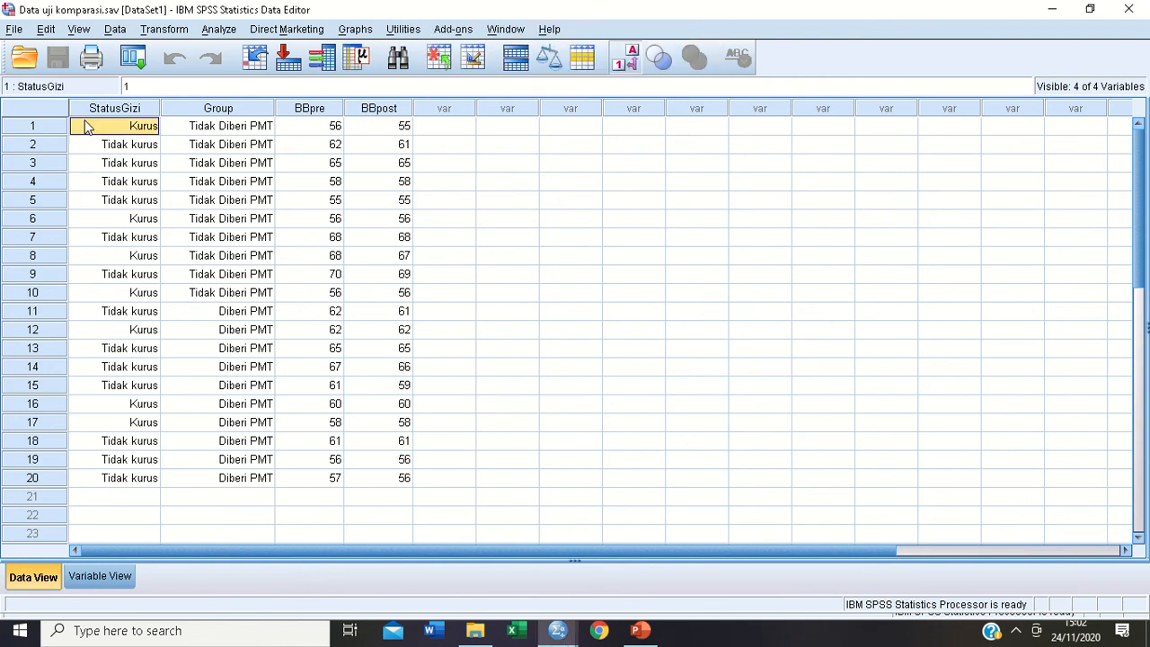
pyautogui.moveTo(85, 121); pyautogui.dragTo(221, 117)
pyautogui.click(295, 128)
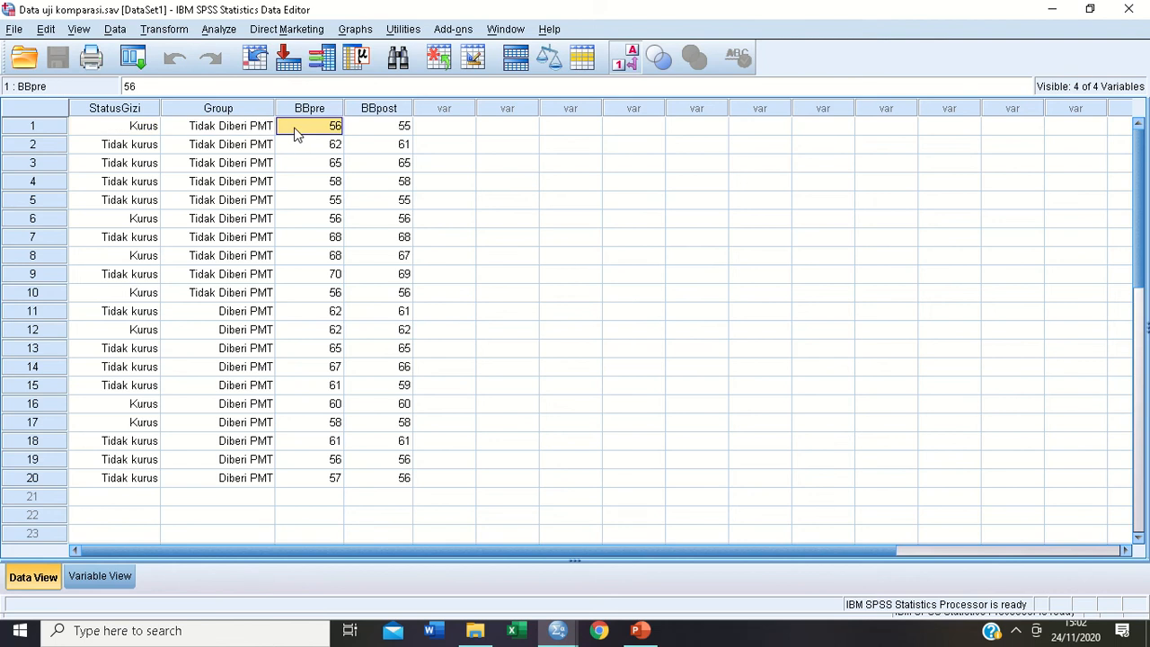
pyautogui.moveTo(297, 133); pyautogui.dragTo(289, 297)
pyautogui.moveTo(106, 135); pyautogui.dragTo(258, 483)
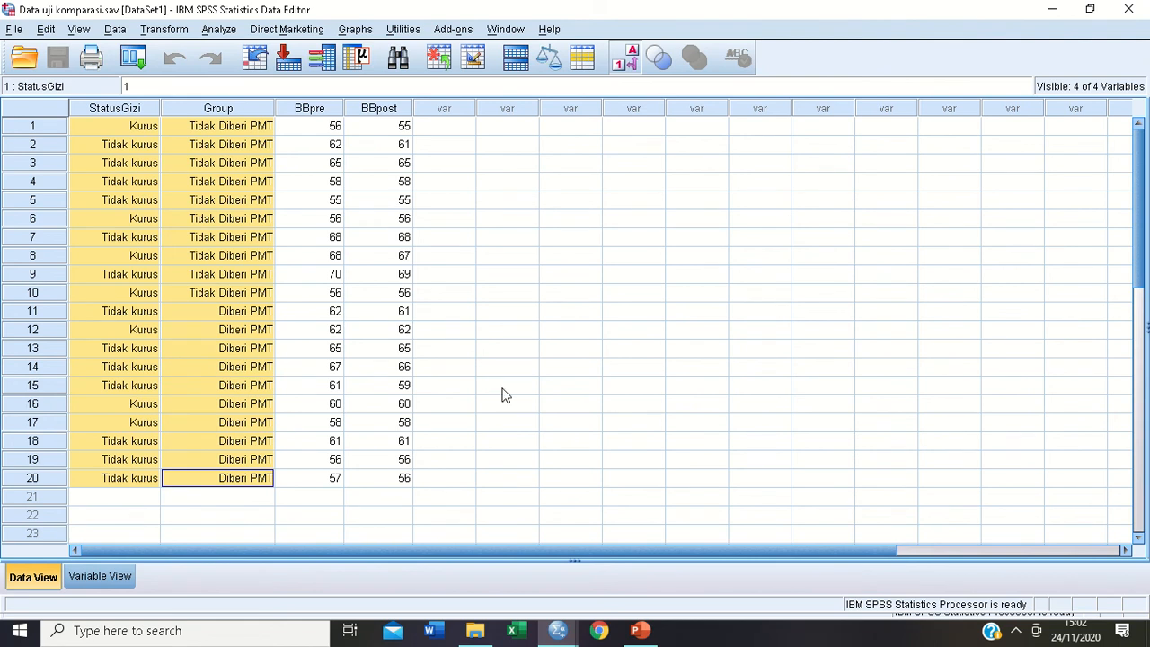
# Highlight the StatusGizi and Group columns in turn to examine the two categorical variables
pyautogui.click(119, 115)
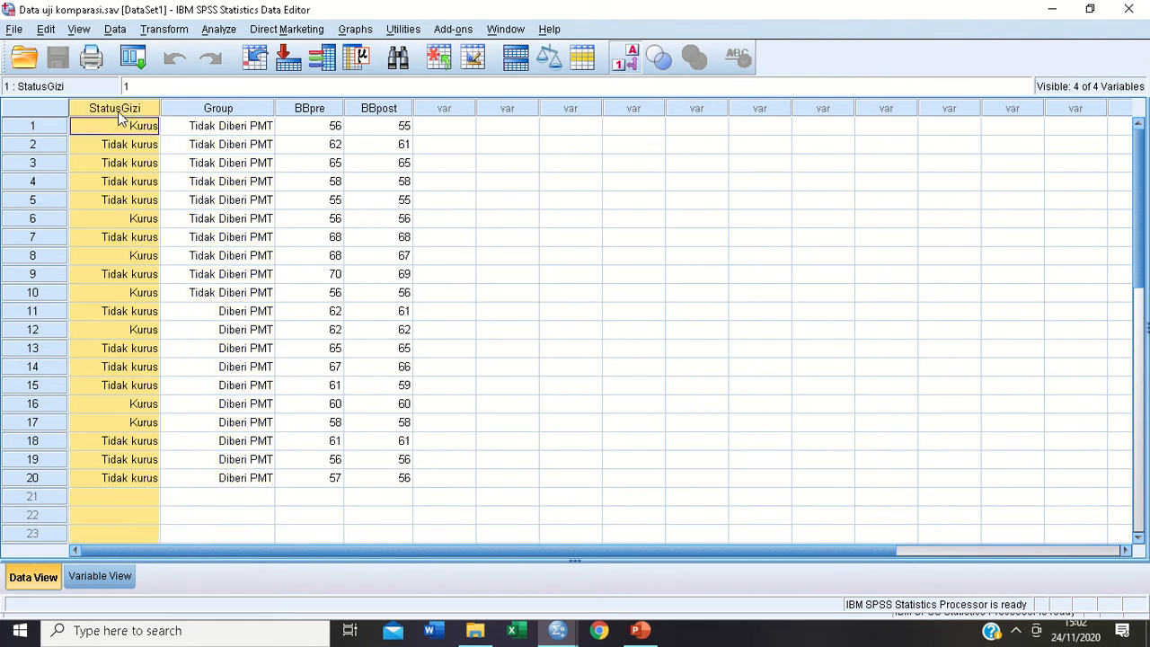
pyautogui.click(212, 106)
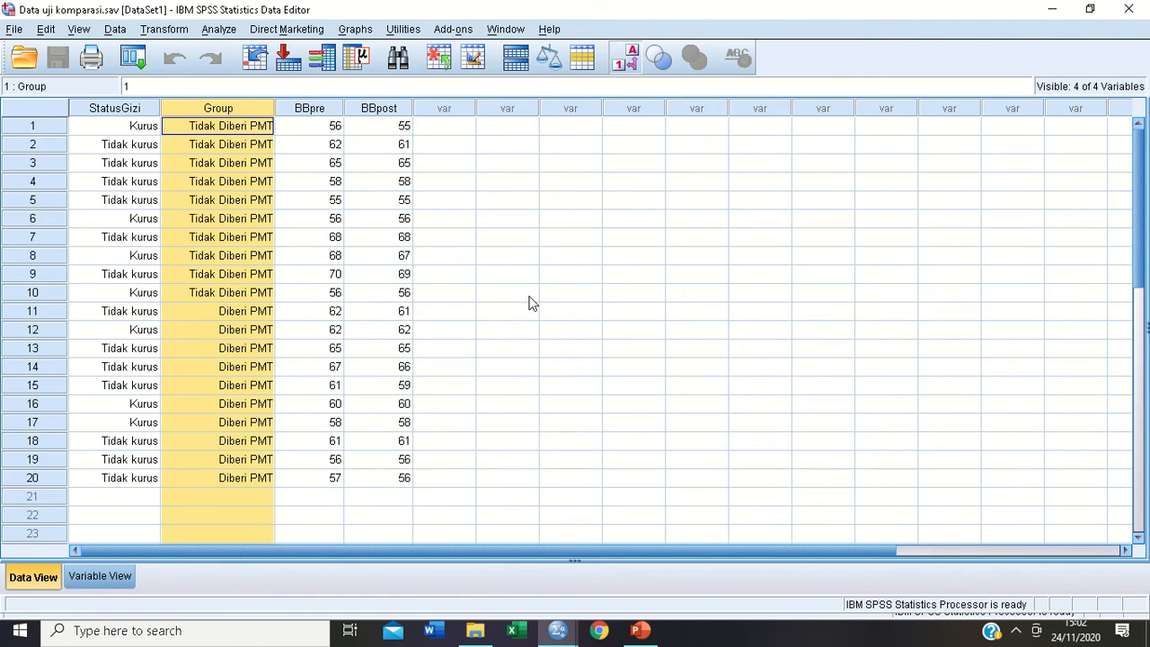
pyautogui.click(115, 110)
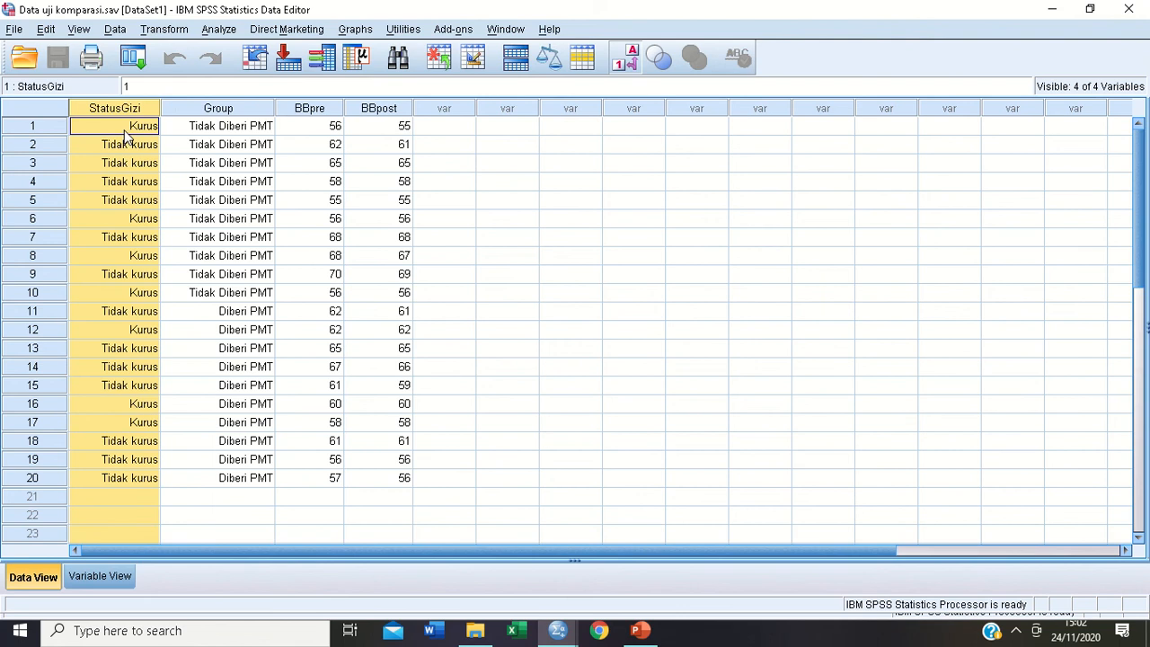
pyautogui.doubleClick(126, 131)
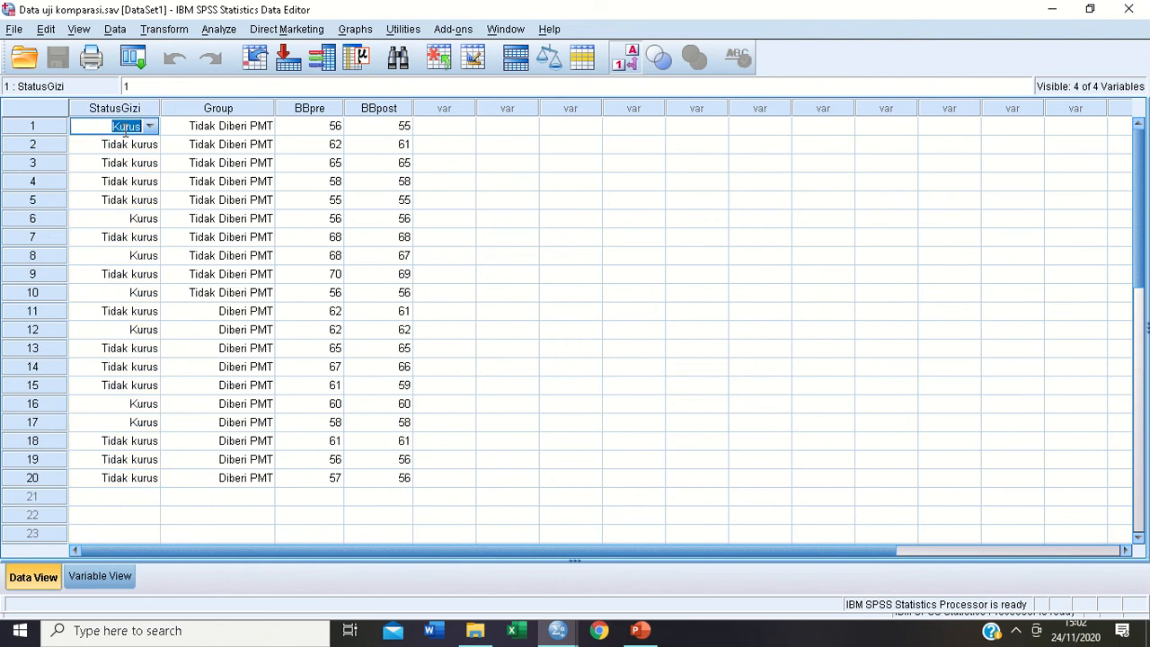
# Highlight the Group entries of cases 1 to 10, labelled Tidak Diberi PMT, to examine the first group
pyautogui.click(224, 133)
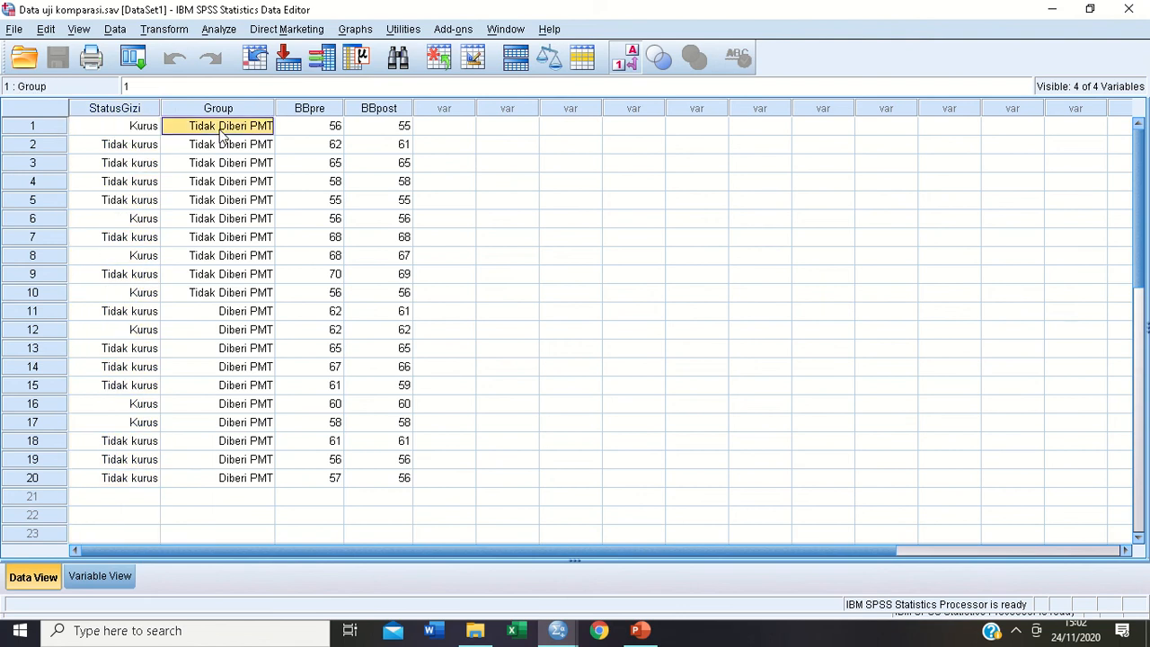
pyautogui.press('Down')
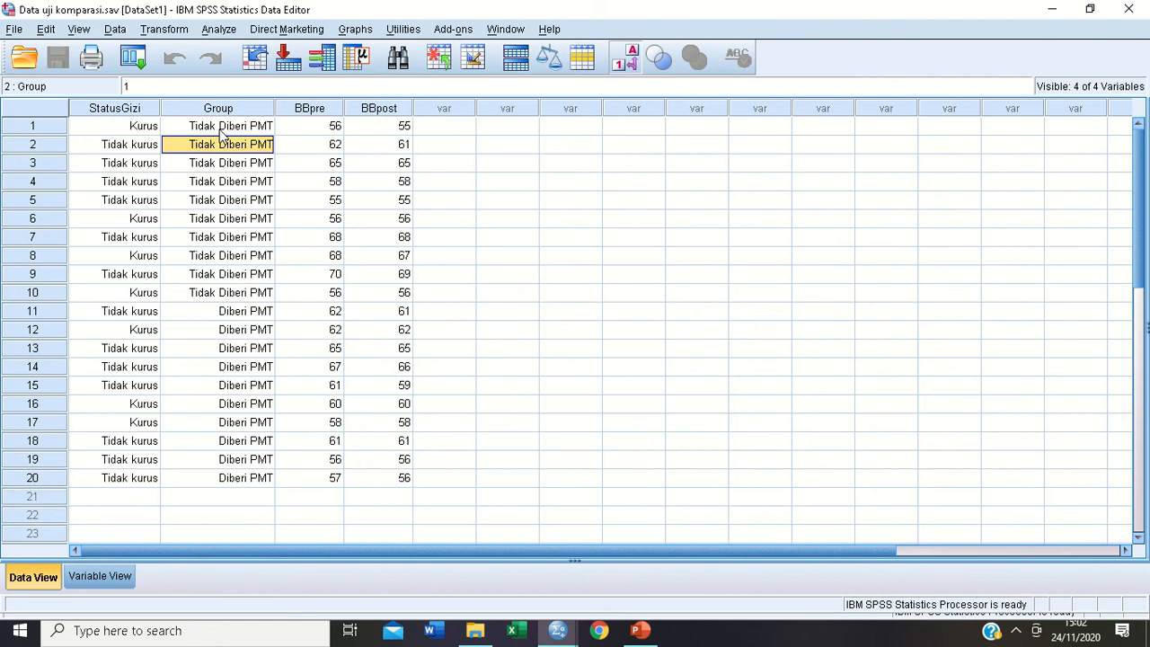
pyautogui.hotkey('shift', 'Down')
pyautogui.click(225, 131)
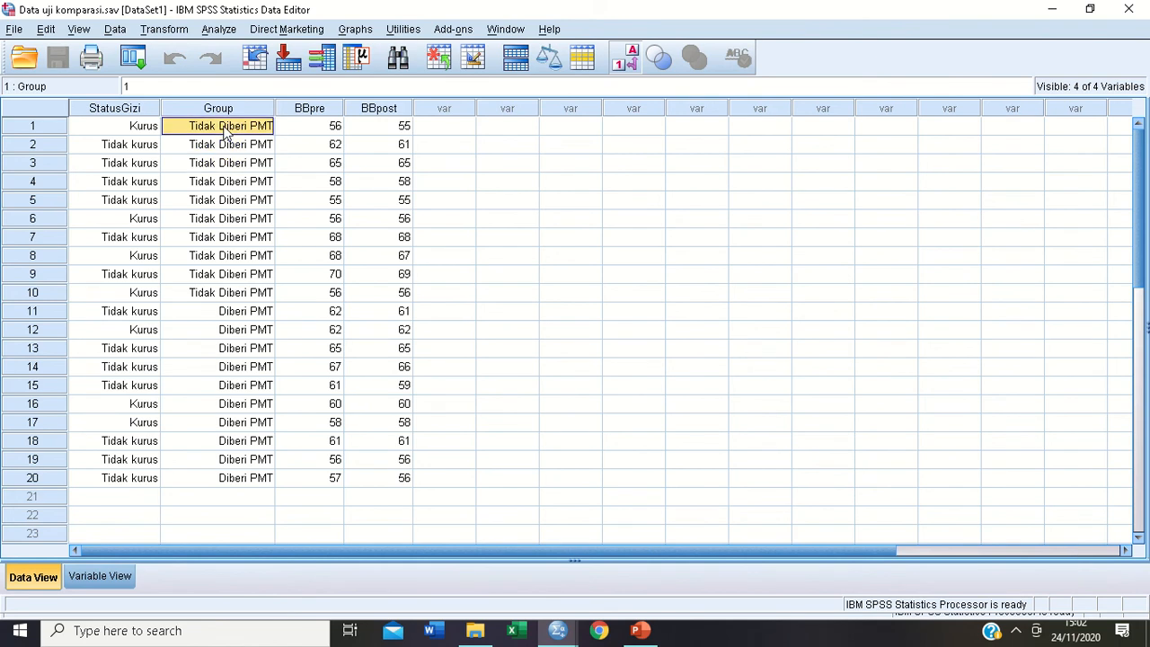
pyautogui.hotkey('shift', 'Down')
pyautogui.hotkey('shift', 'Down')
pyautogui.hotkey('shift', 'Down')
pyautogui.hotkey('shift', 'Down')
pyautogui.hotkey('shift', 'Down')
pyautogui.hotkey('shift', 'Down')
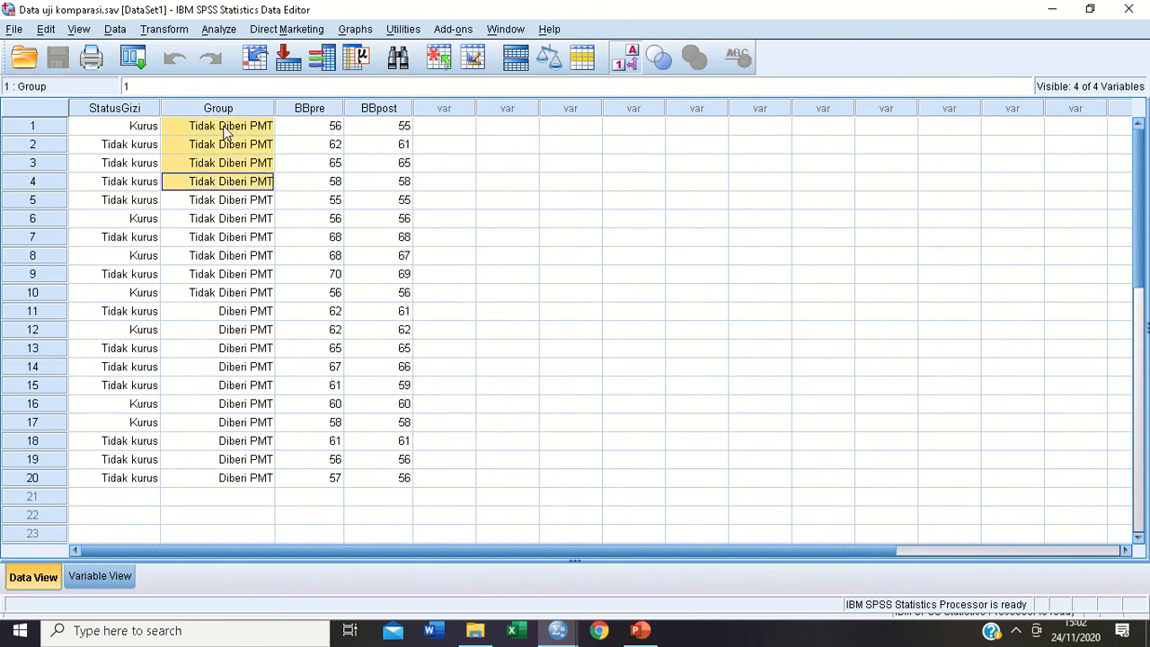
pyautogui.hotkey('shift', 'Down')
pyautogui.hotkey('shift', 'Down')
pyautogui.hotkey('shift', 'Down')
pyautogui.hotkey('shift', 'Down')
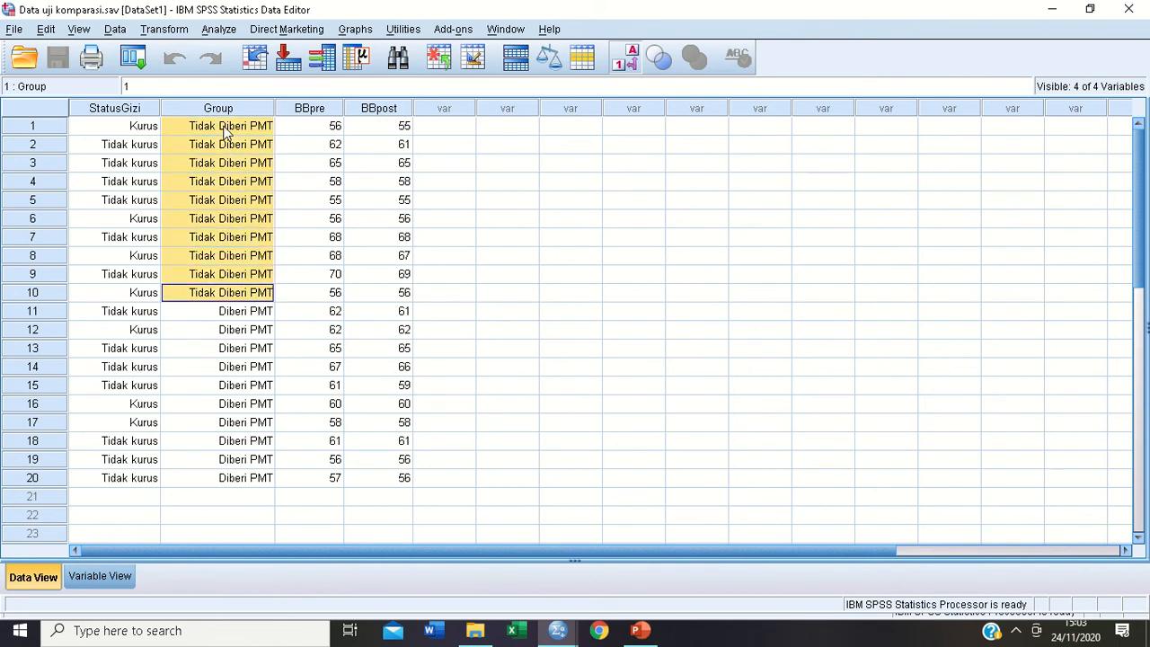
pyautogui.hotkey('shift', 'Up')
# Highlight the Group entries from case 11 down through case 20, labelled Diberi PMT, to examine the second group
pyautogui.click(243, 314)
pyautogui.hotkey('shift', 'Down')
pyautogui.hotkey('shift', 'Down')
pyautogui.hotkey('shift', 'Down')
pyautogui.hotkey('shift', 'Down')
pyautogui.hotkey('shift', 'Down')
pyautogui.hotkey('shift', 'Down')
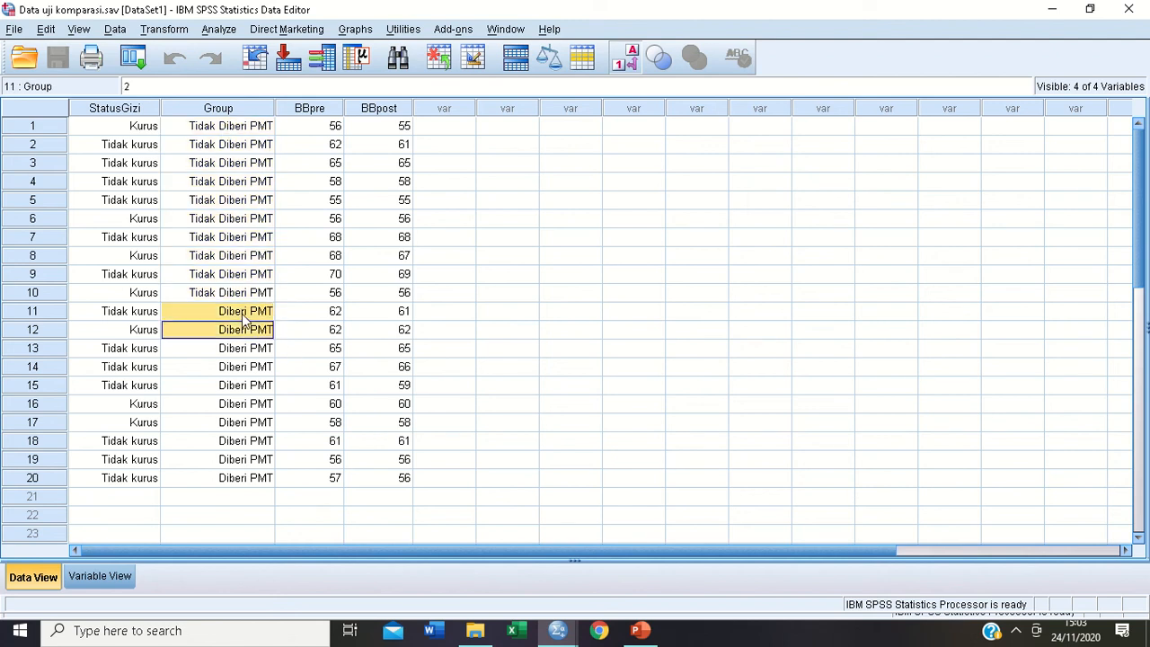
pyautogui.hotkey('shift', 'Down')
pyautogui.hotkey('shift', 'Down')
pyautogui.hotkey('shift', 'Down')
pyautogui.hotkey('shift', 'Down')
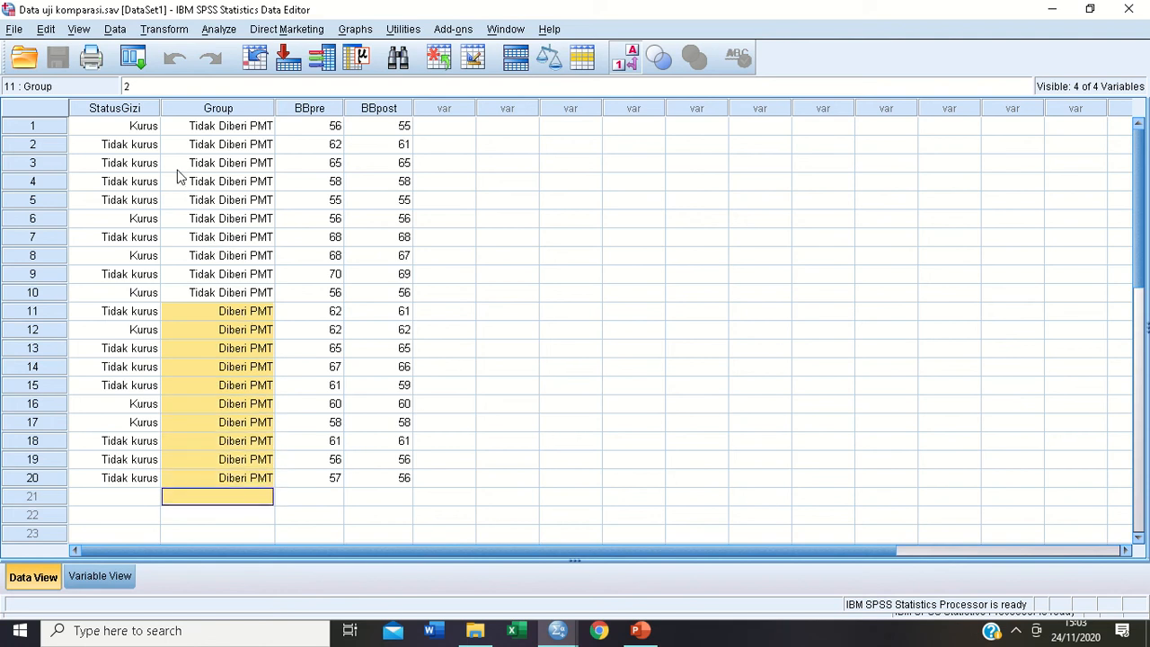
# Highlight the StatusGizi entries of cases 1 to 10 to examine nutritional status in the Tidak Diberi PMT group
pyautogui.click(143, 127)
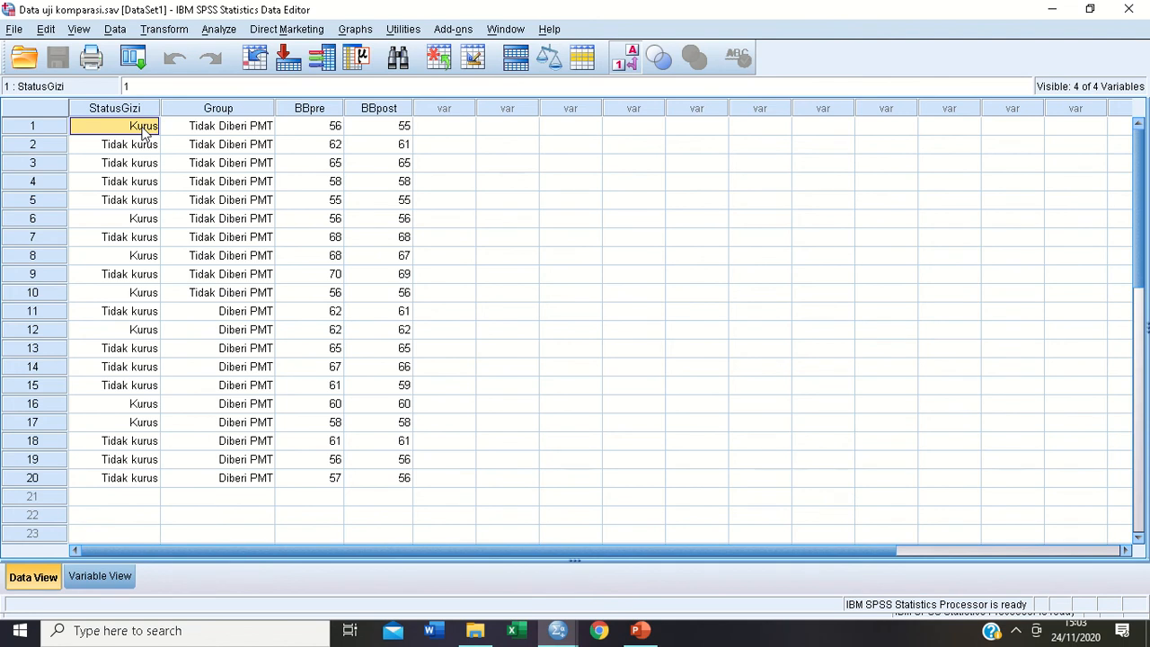
pyautogui.hotkey('shift', 'Down')
pyautogui.hotkey('shift', 'Down')
pyautogui.hotkey('shift', 'Down')
pyautogui.hotkey('shift', 'Down')
pyautogui.hotkey('shift', 'Down')
pyautogui.hotkey('shift', 'Down')
pyautogui.hotkey('shift', 'Down')
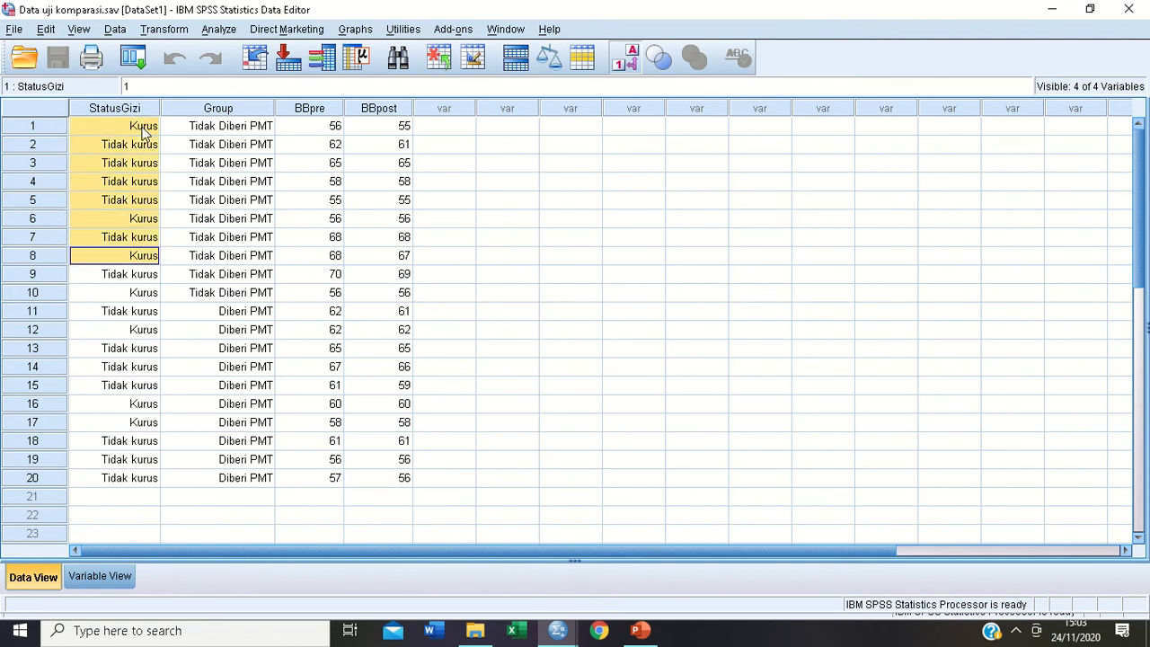
pyautogui.hotkey('shift', 'Down')
pyautogui.hotkey('shift', 'Down')
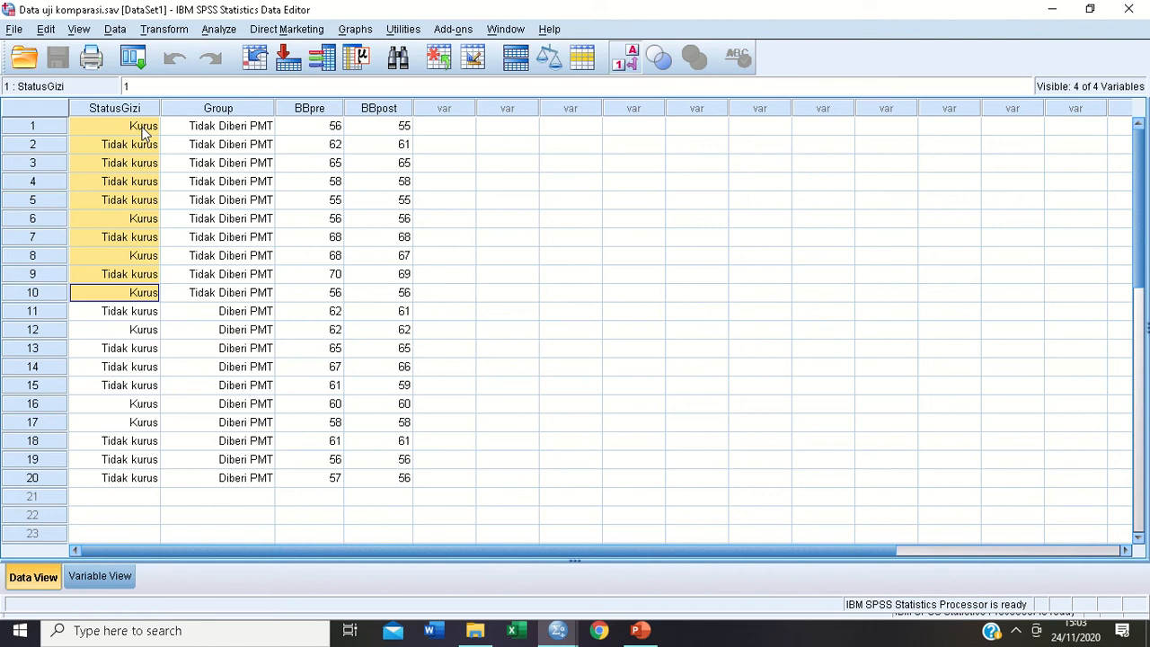
# Highlight the StatusGizi entries of cases 11 to 20 to examine nutritional status in the Diberi PMT group
pyautogui.click(137, 311)
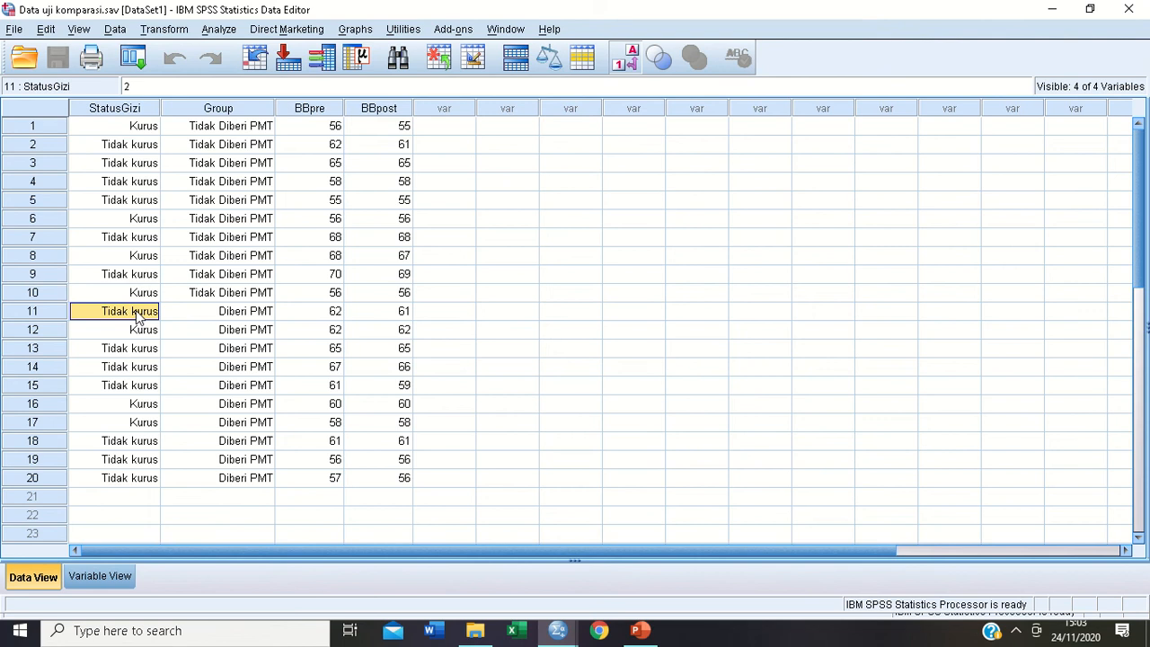
pyautogui.hotkey('shift', 'Down')
pyautogui.hotkey('shift', 'Down')
pyautogui.hotkey('shift', 'Down')
pyautogui.hotkey('shift', 'Down')
pyautogui.hotkey('shift', 'Down')
pyautogui.hotkey('shift', 'Down')
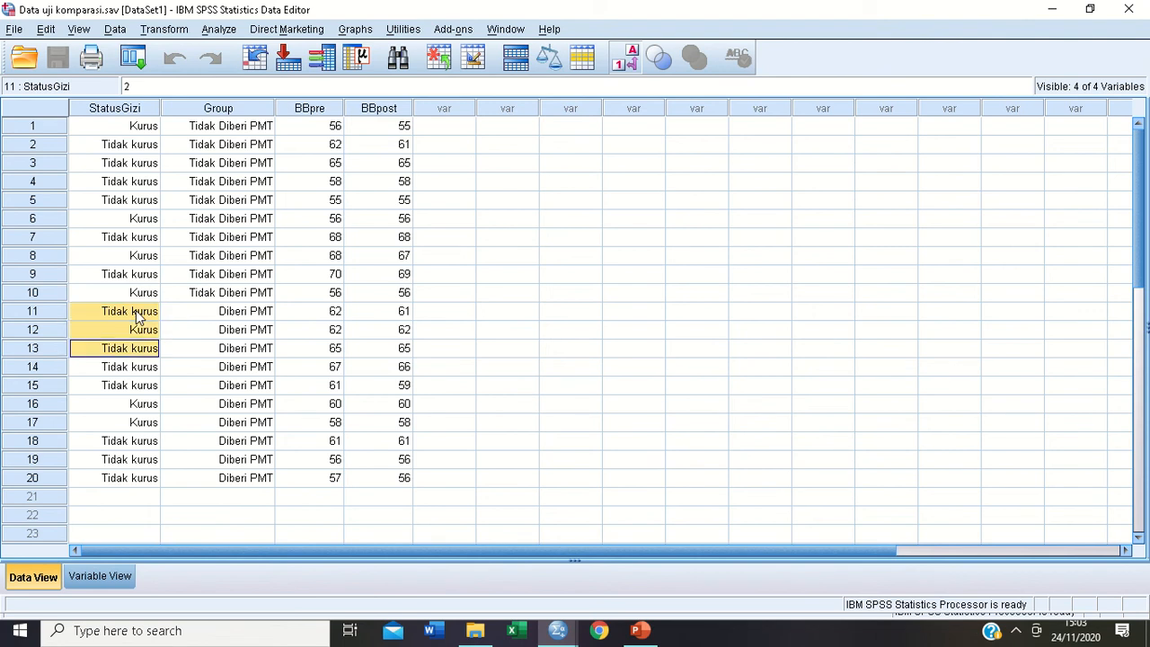
pyautogui.hotkey('shift', 'Down')
pyautogui.hotkey('shift', 'Down')
pyautogui.hotkey('shift', 'Down')
pyautogui.hotkey('shift', 'Down')
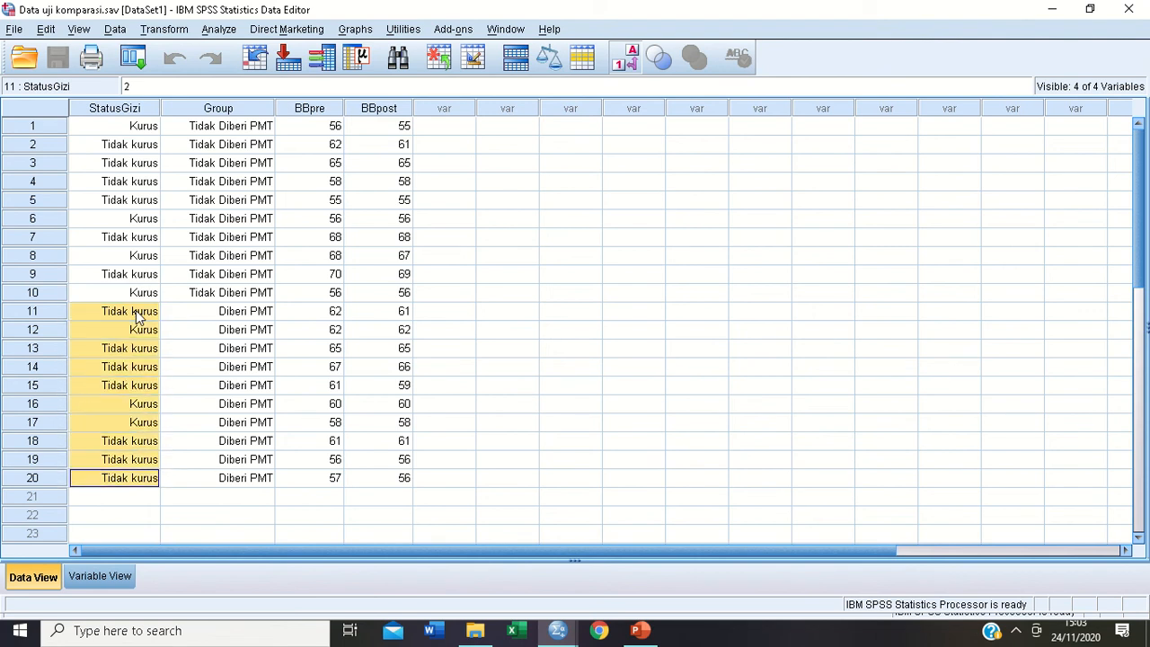
pyautogui.hotkey('shift', 'Up')
pyautogui.click(126, 482)
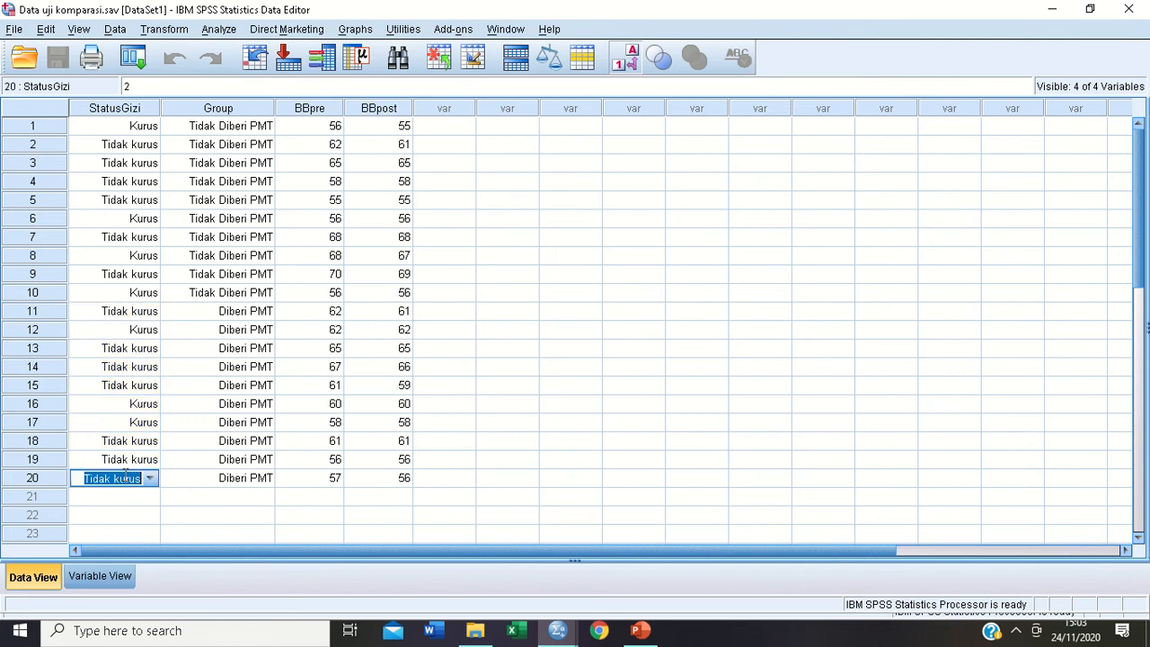
pyautogui.click(192, 498)
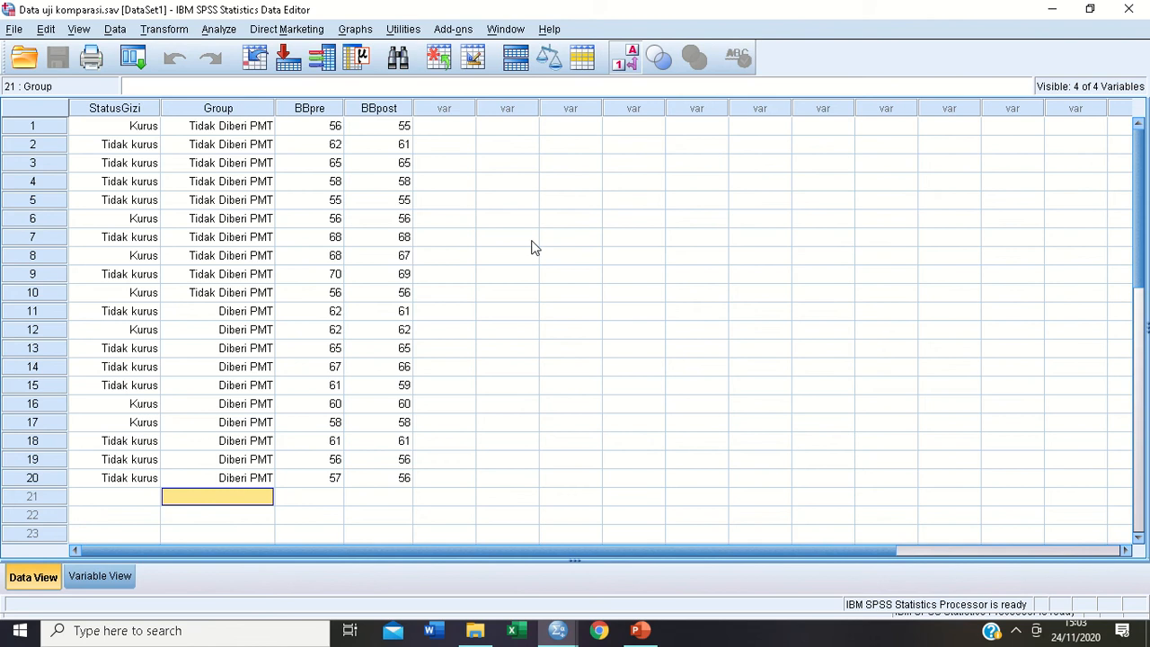
# Set up a fresh Crosstabs analysis, clearing its earlier settings, with StatusGizi as the row variable and Group as the column variable
pyautogui.click(219, 30)
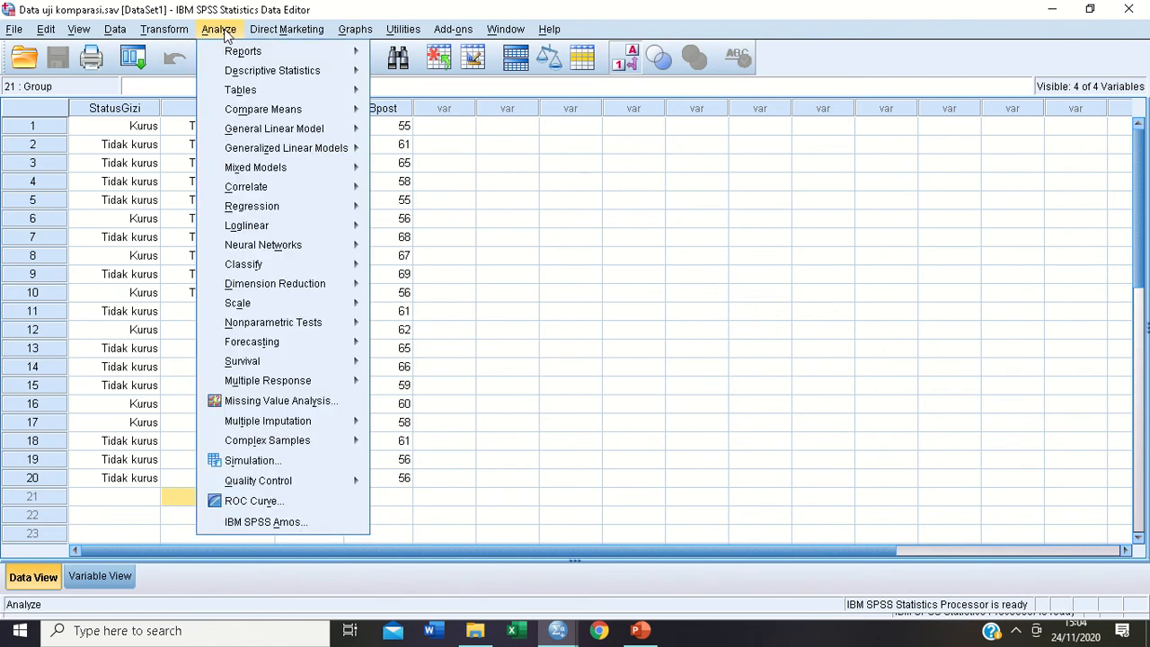
pyautogui.moveTo(258, 76)
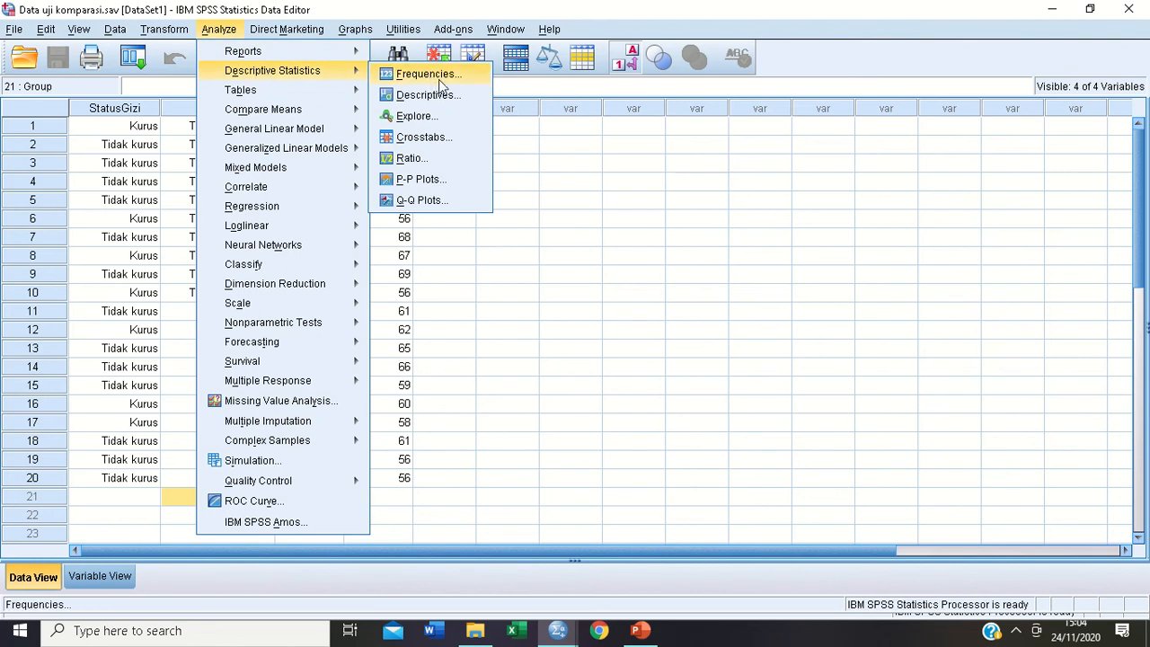
pyautogui.click(444, 137)
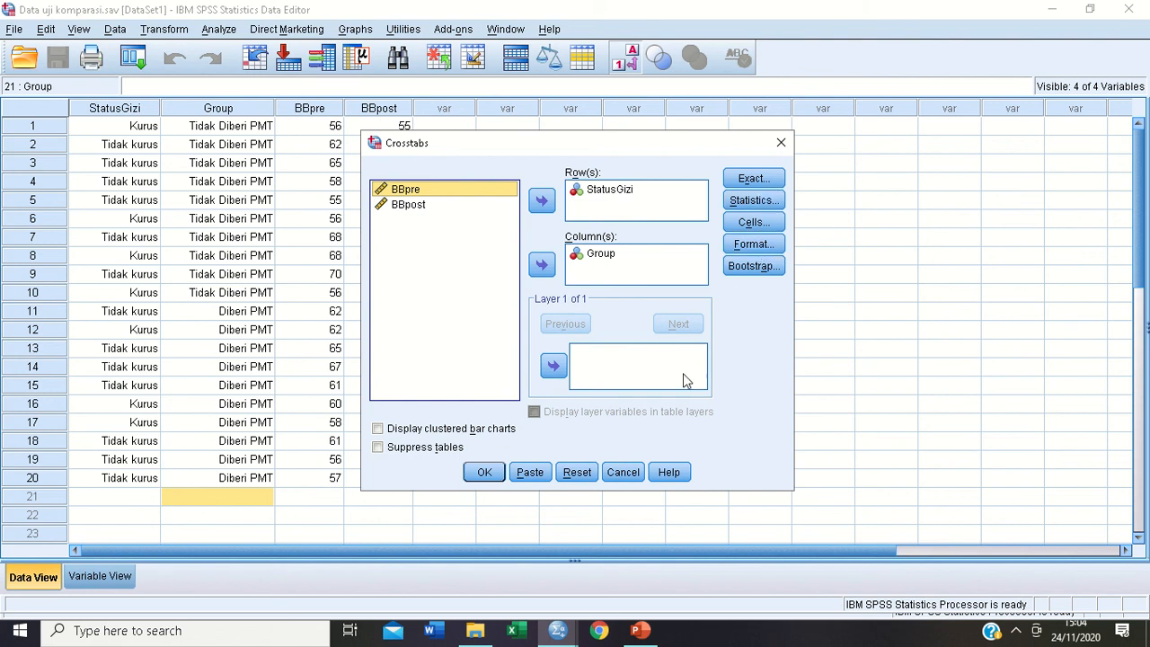
pyautogui.click(579, 475)
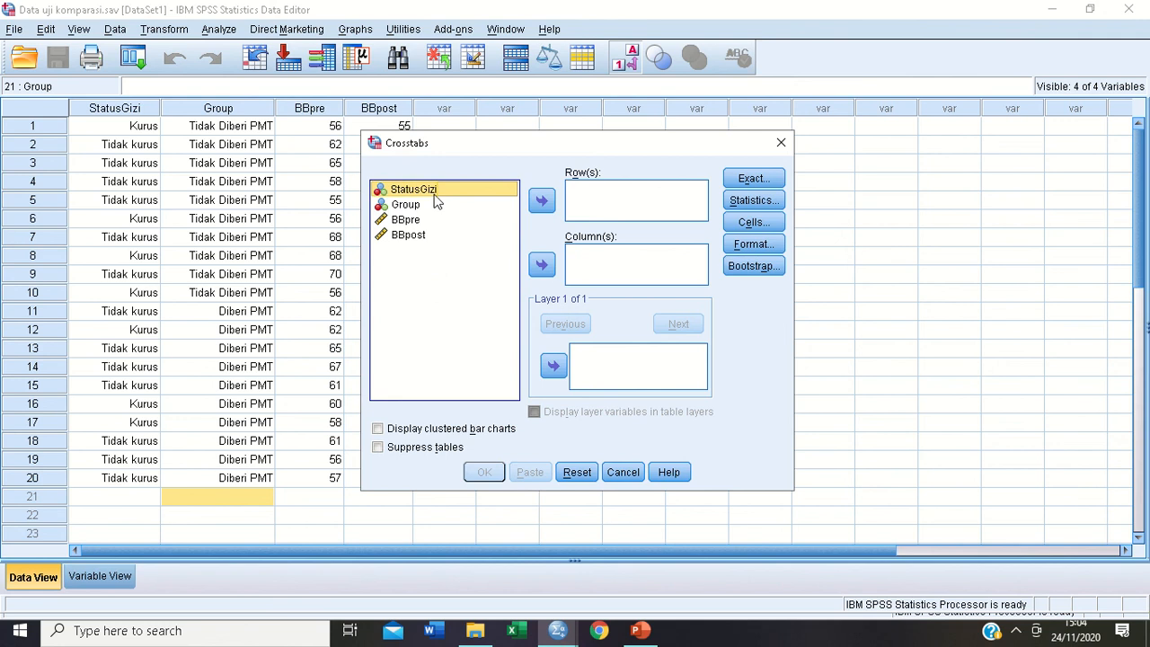
pyautogui.click(547, 205)
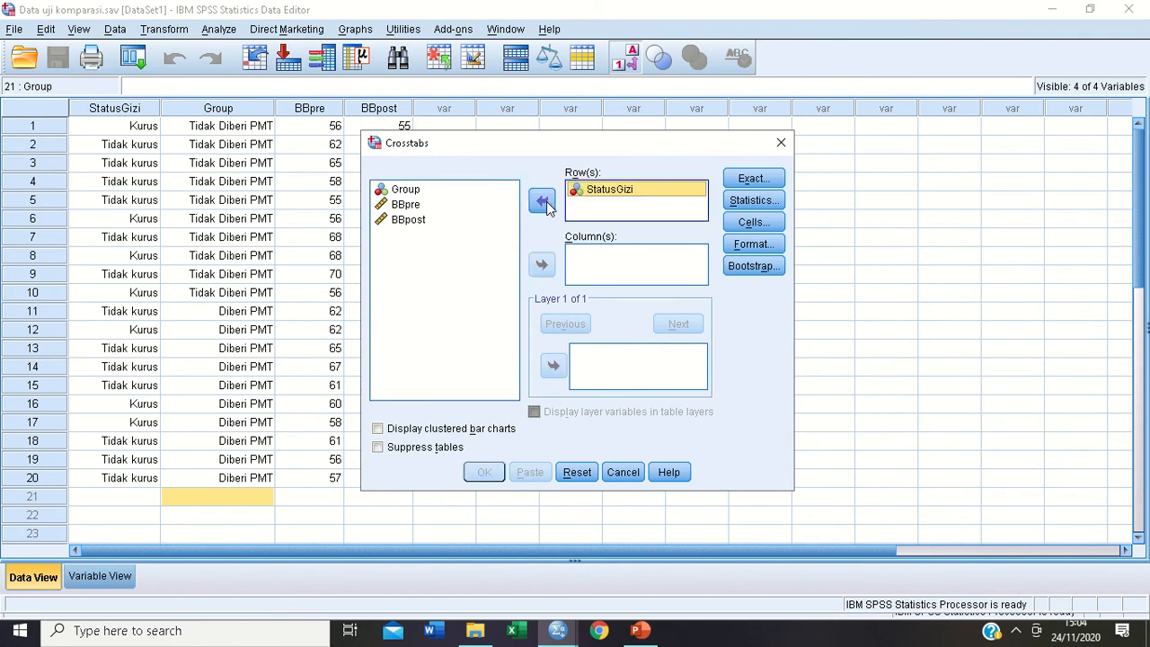
pyautogui.click(416, 191)
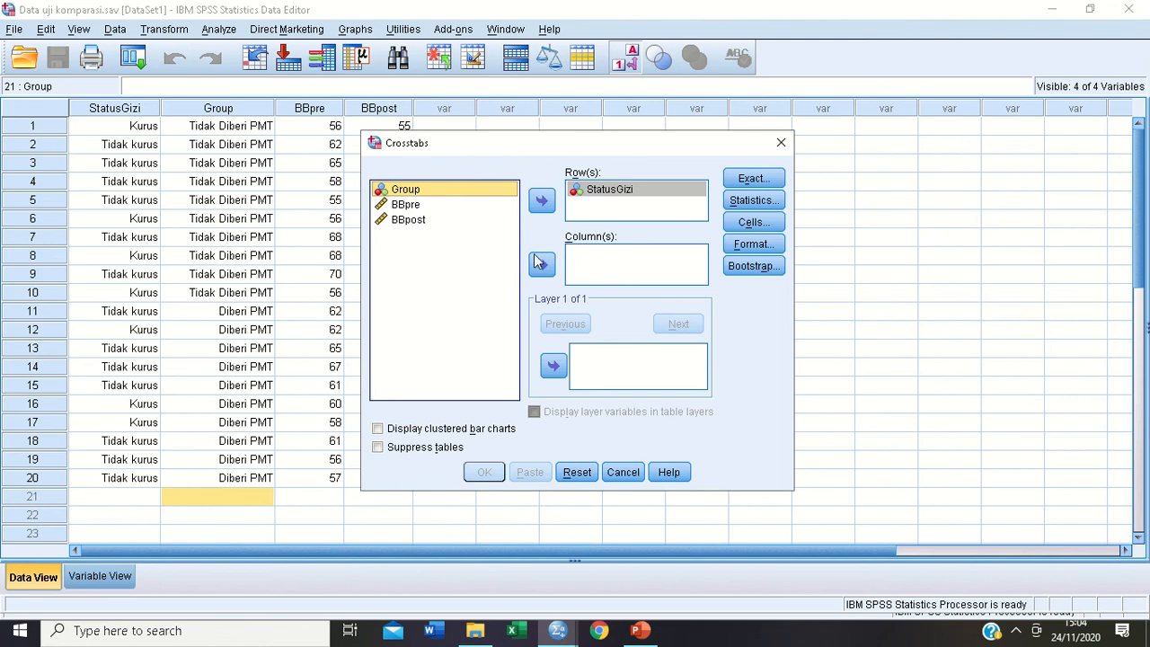
pyautogui.click(540, 264)
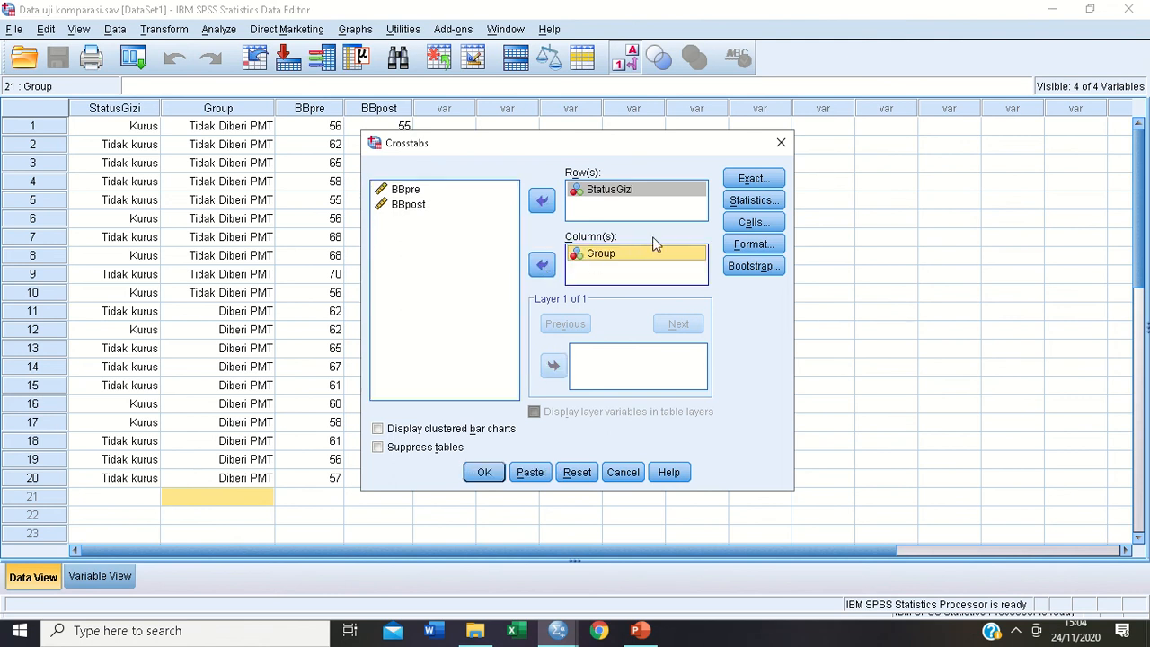
# Request the Chi-square statistic for the StatusGizi by Group crosstab
pyautogui.click(735, 205)
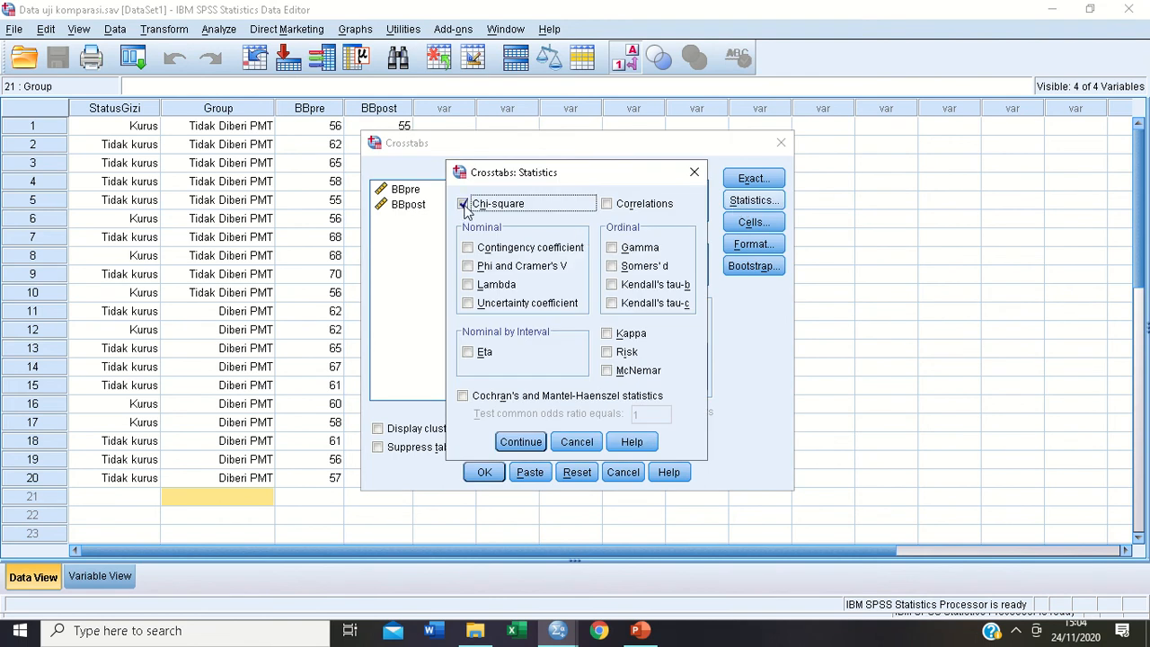
pyautogui.click(529, 445)
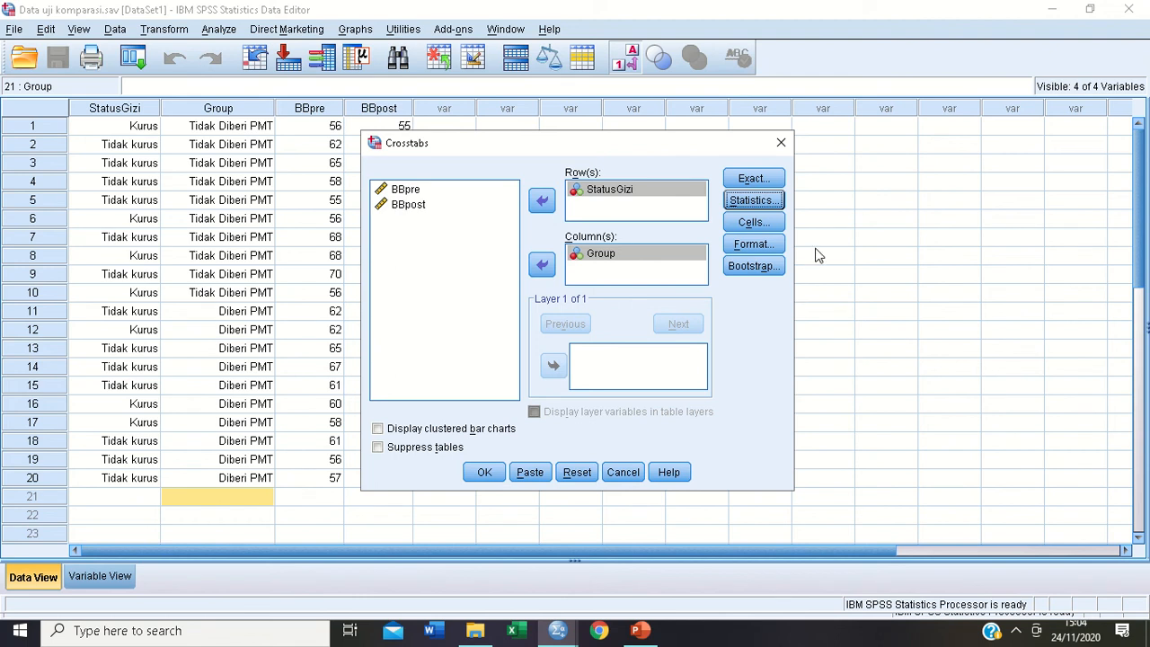
# Add expected counts and row percentages to the crosstab cells and run the analysis
pyautogui.click(751, 222)
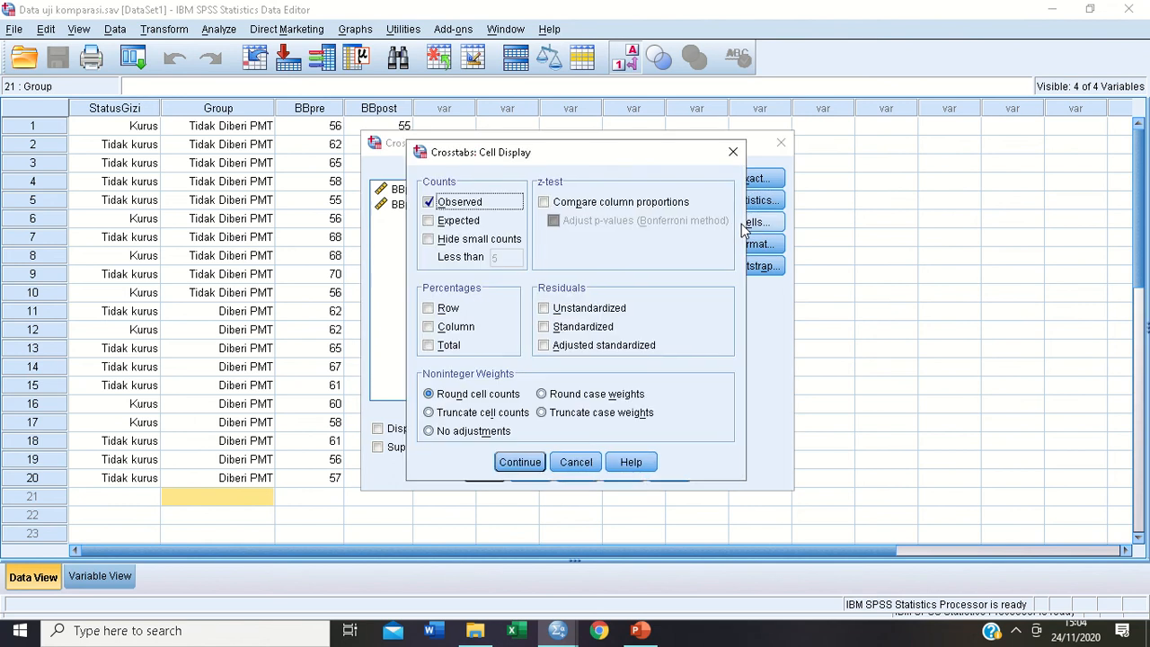
pyautogui.click(429, 221)
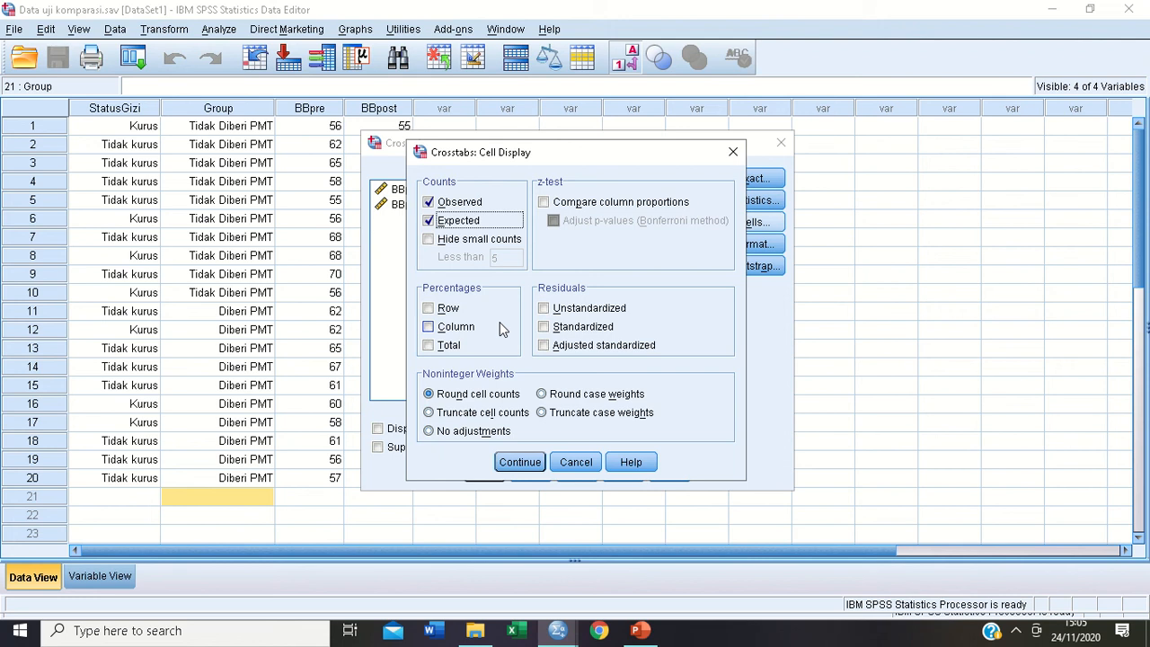
pyautogui.click(429, 309)
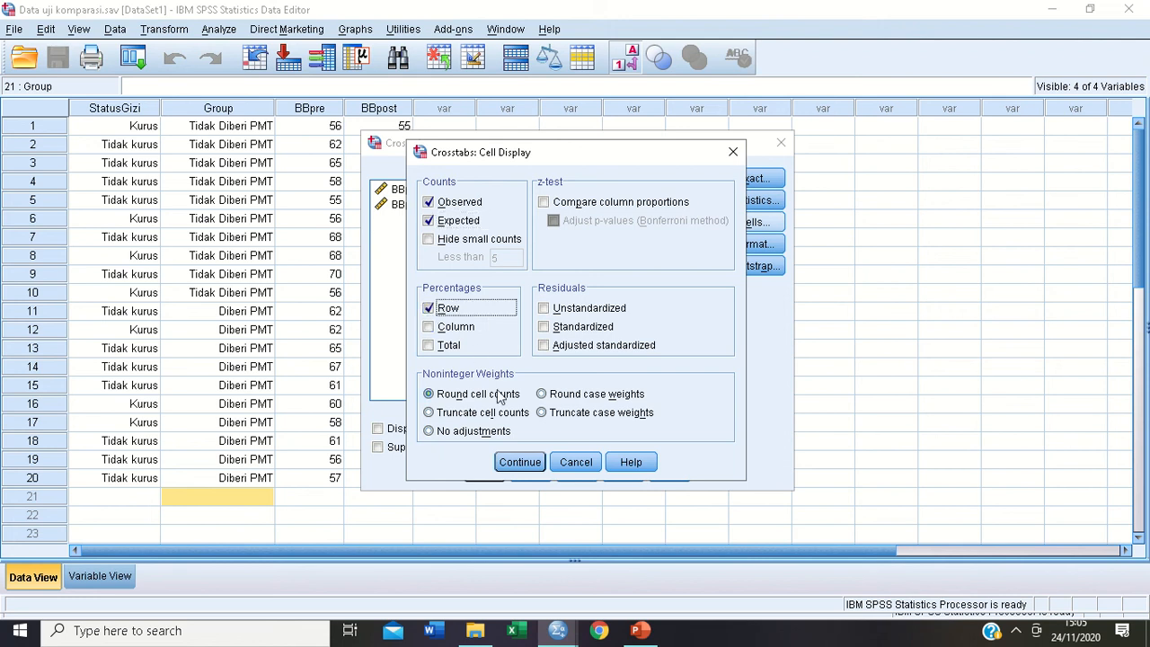
pyautogui.click(521, 463)
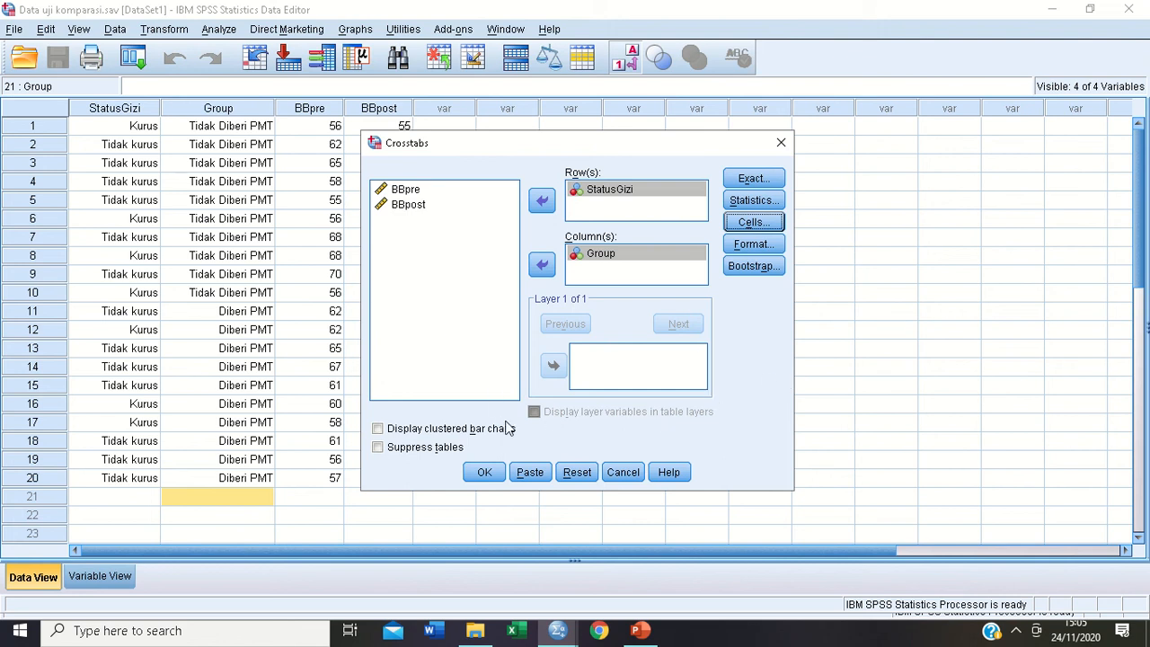
pyautogui.click(490, 476)
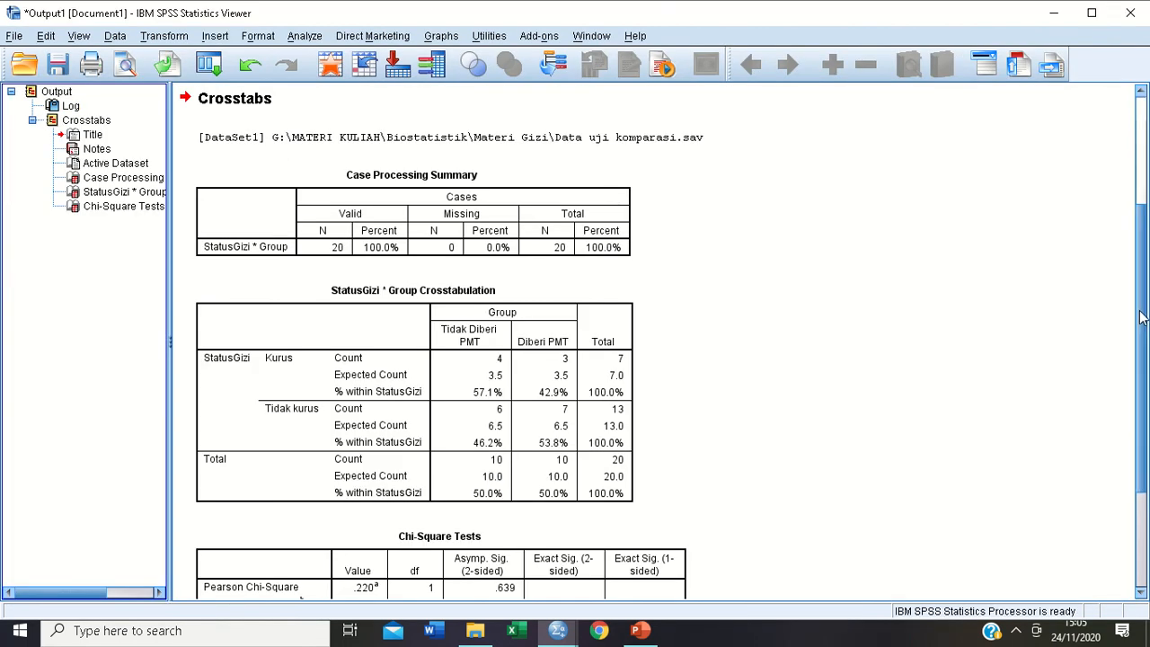
# Select the StatusGizi * Group Crosstabulation table in the output to examine its counts, expected counts and row percentages
pyautogui.moveTo(1141, 319); pyautogui.dragTo(1145, 364)
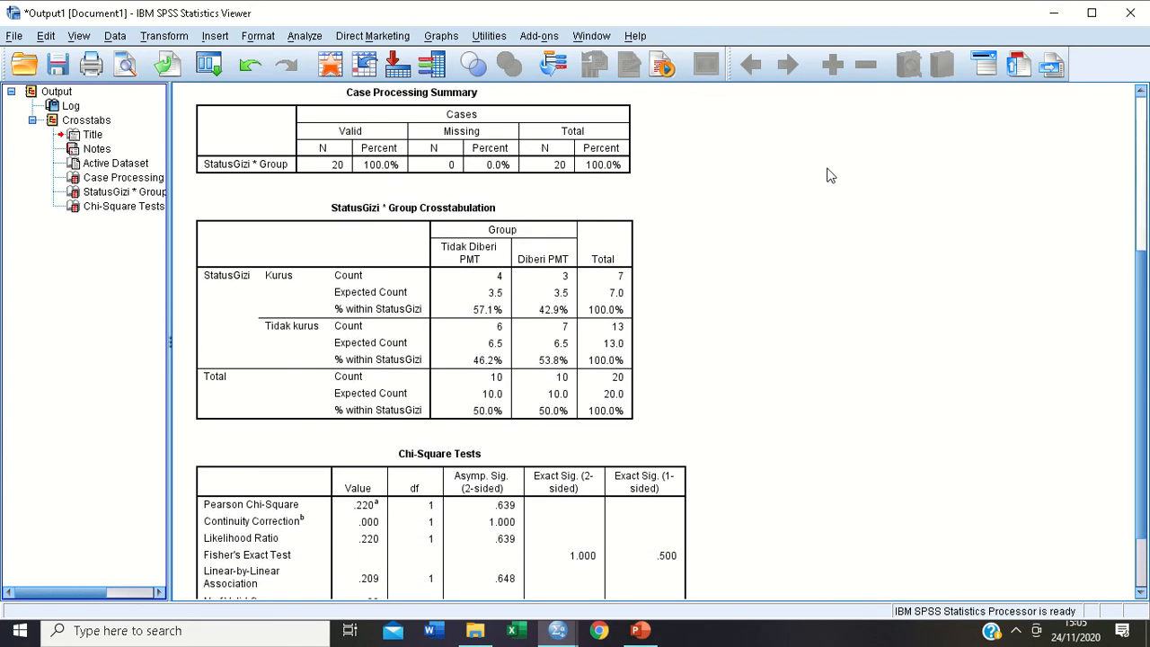
pyautogui.moveTo(655, 2)
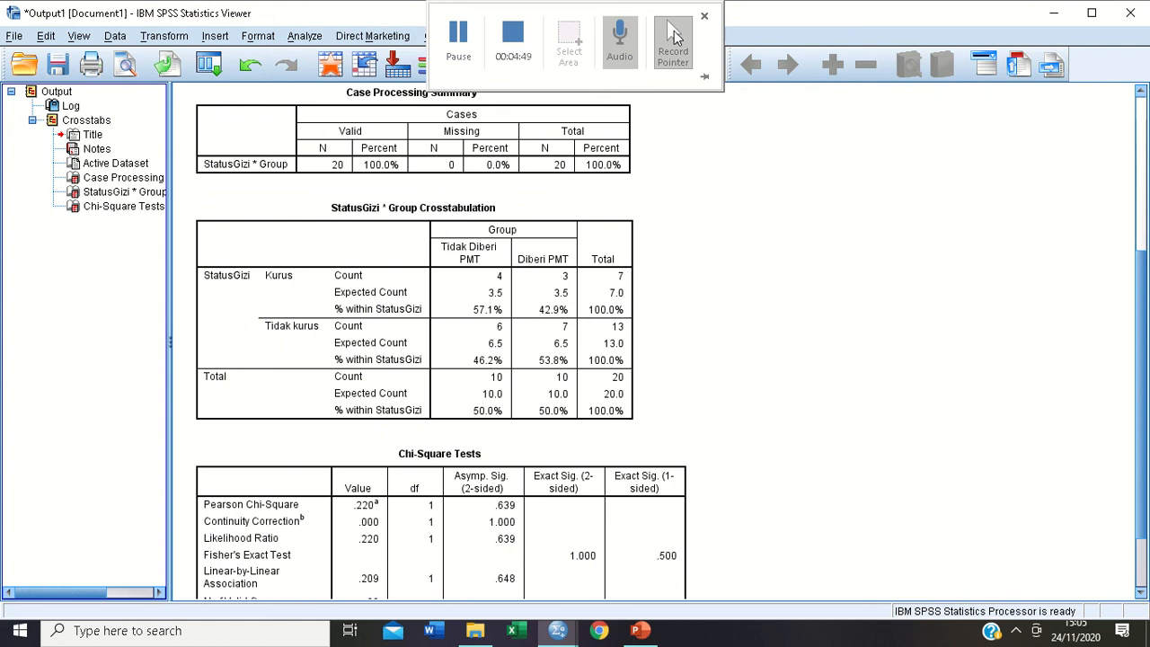
pyautogui.click(286, 211)
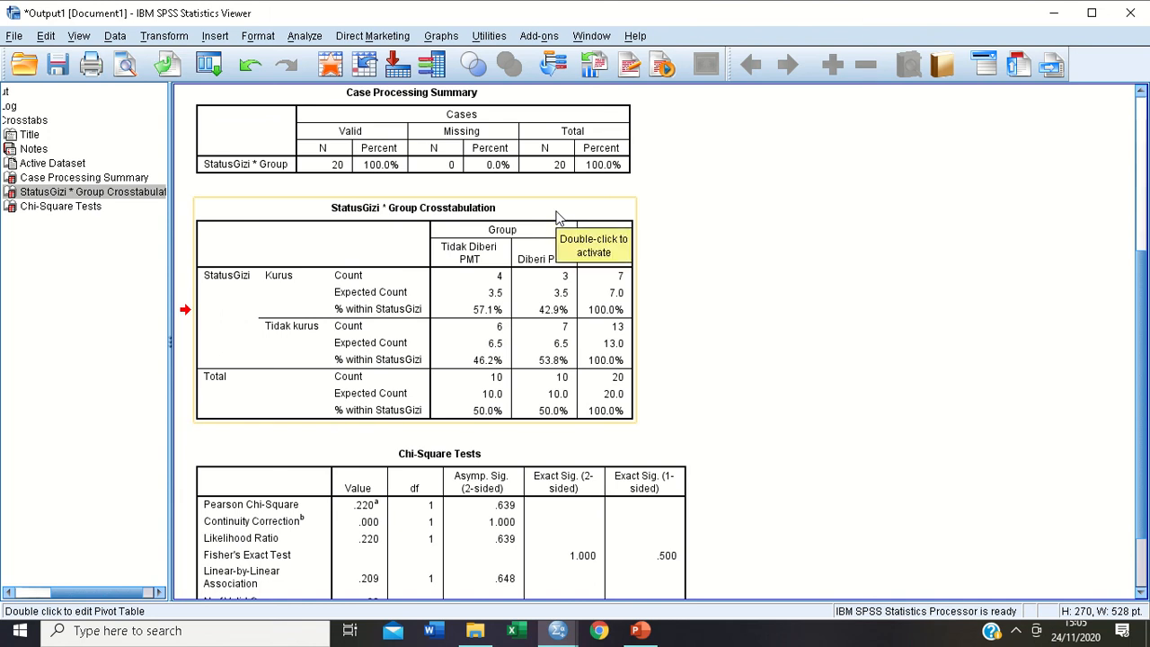
pyautogui.click(500, 282)
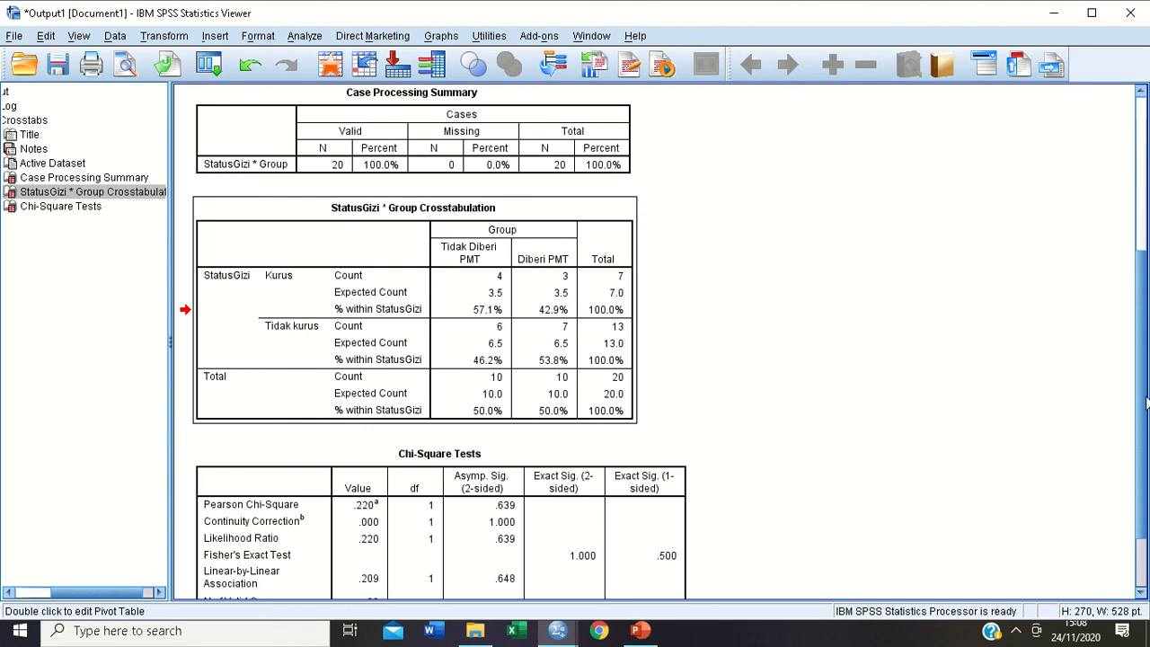
# Select the Chi-Square Tests table in the output to examine its significance values and the expected-count footnote
pyautogui.moveTo(1146, 407); pyautogui.dragTo(1149, 454)
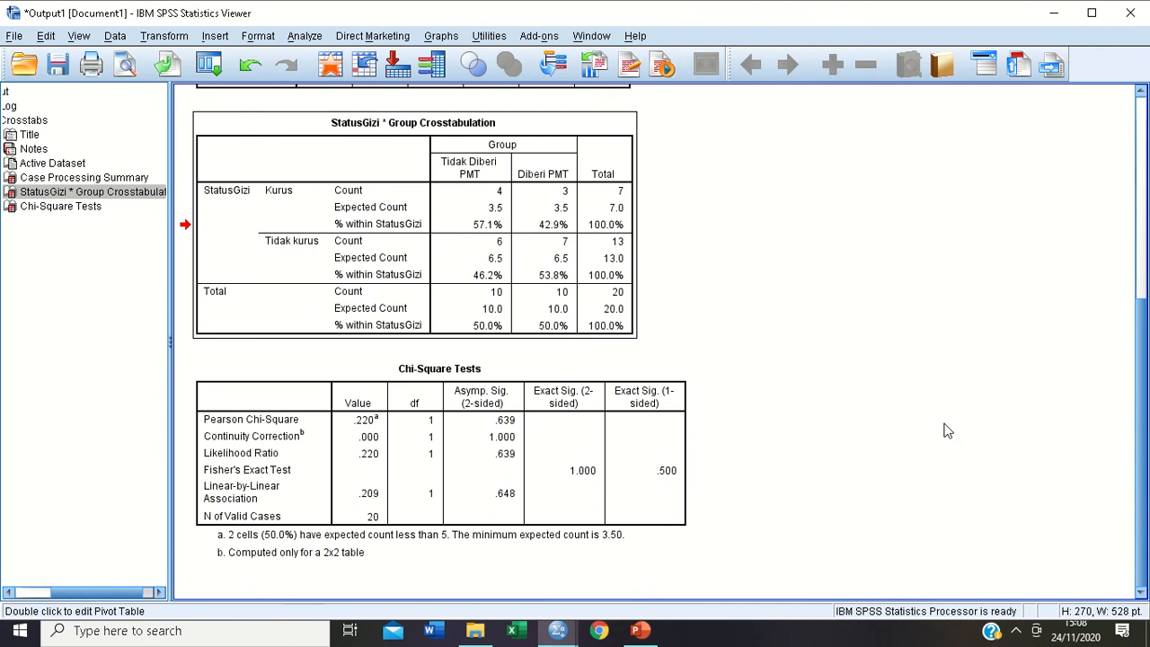
pyautogui.click(550, 407)
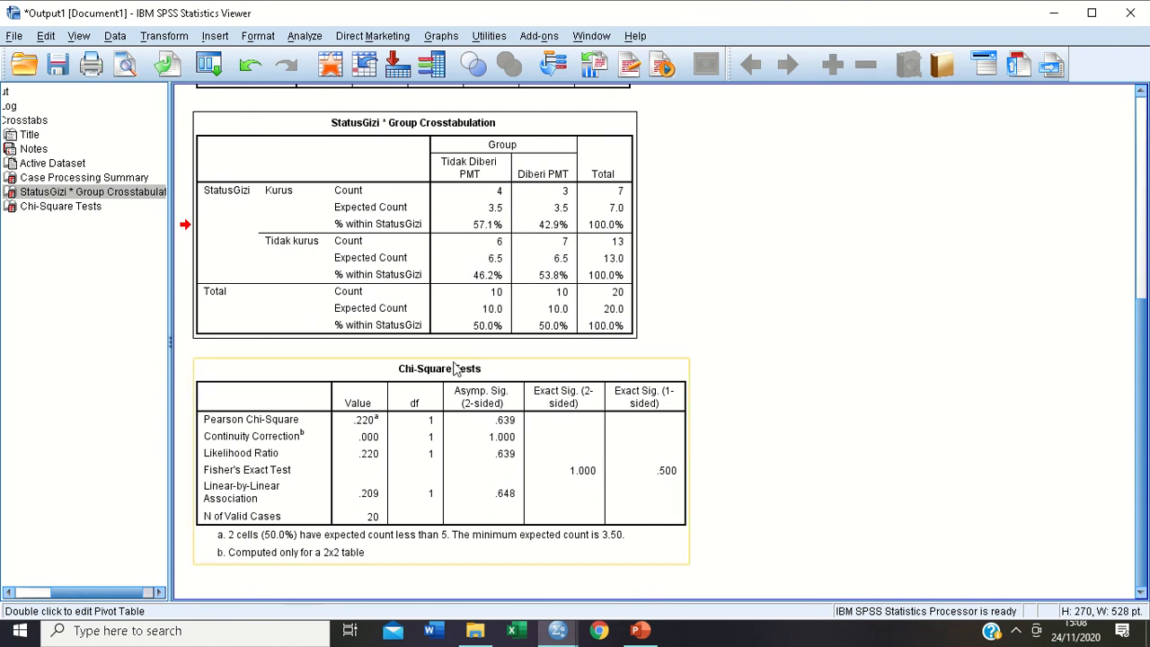
pyautogui.click(542, 373)
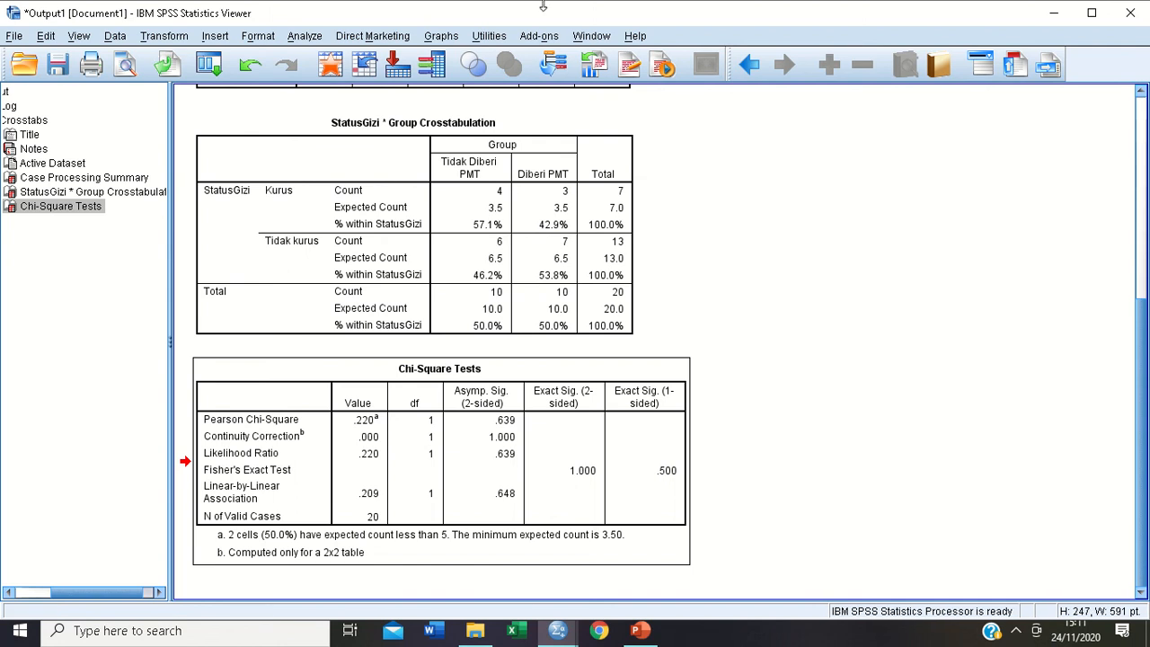
pyautogui.moveTo(541, 7)
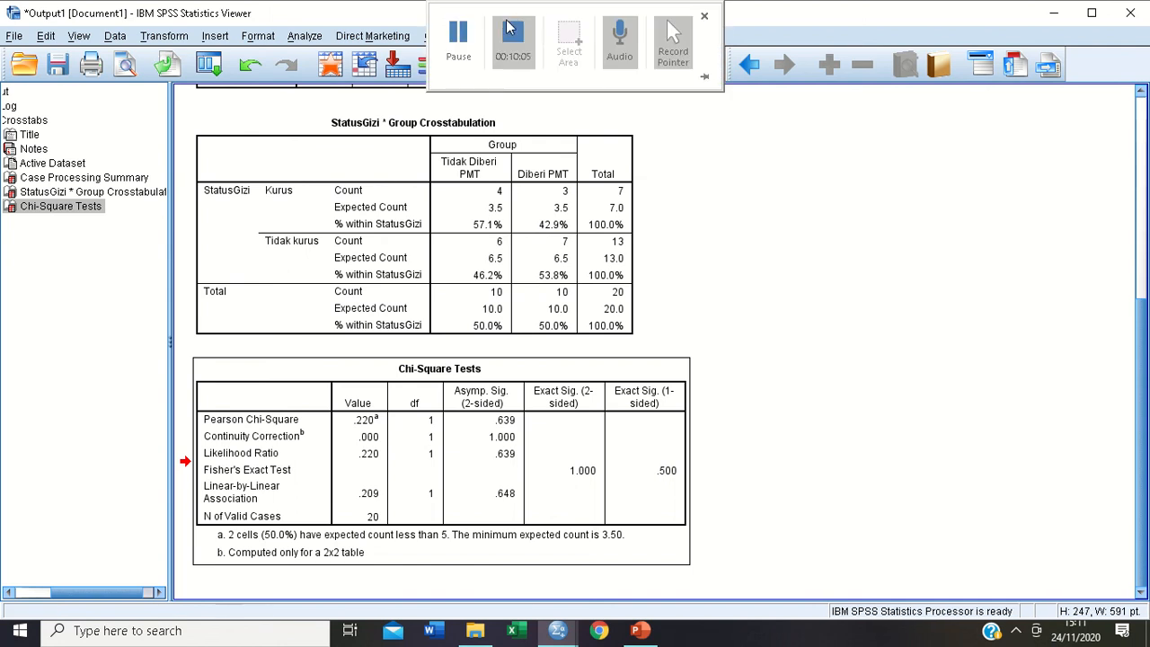